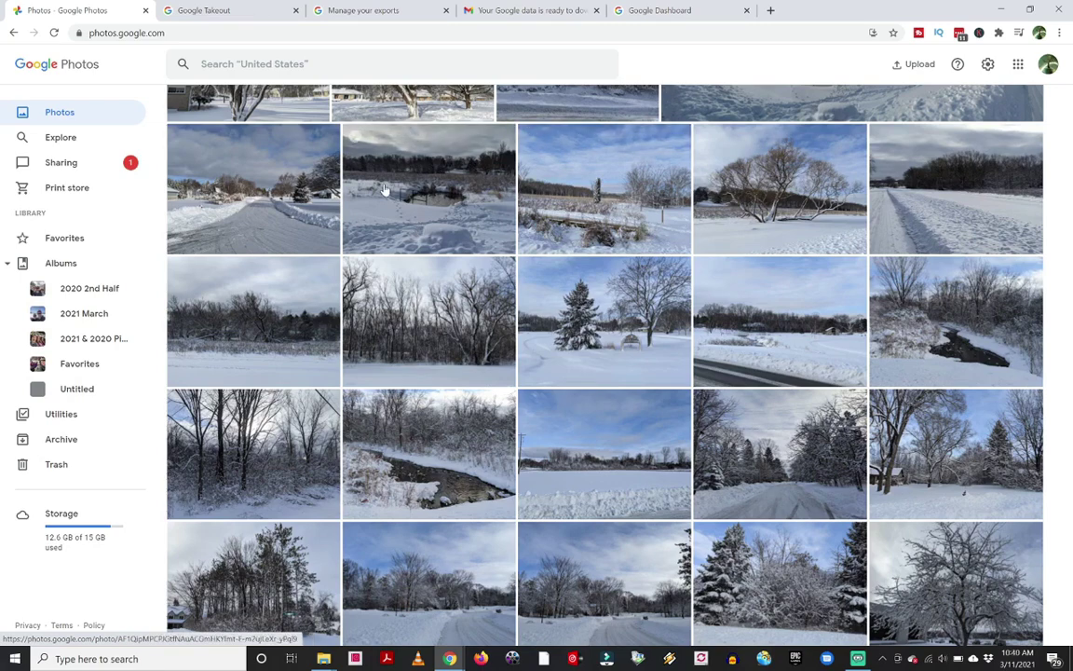
Step: Select the second through fourth snow photos in the first full row and download them together
left_click(355, 139)
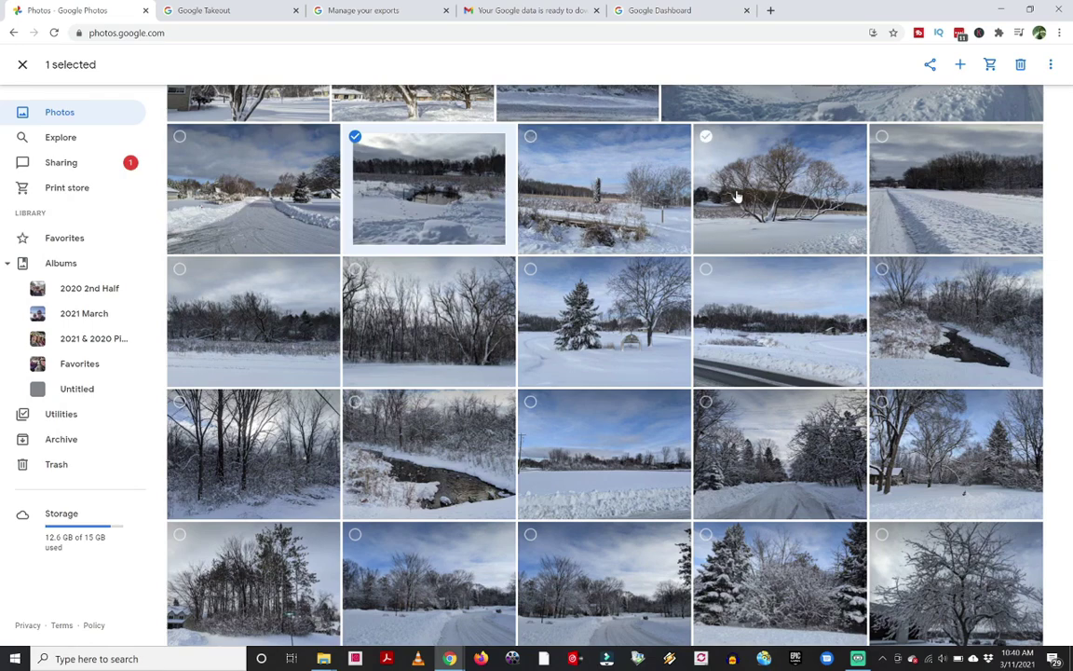
key("shift")
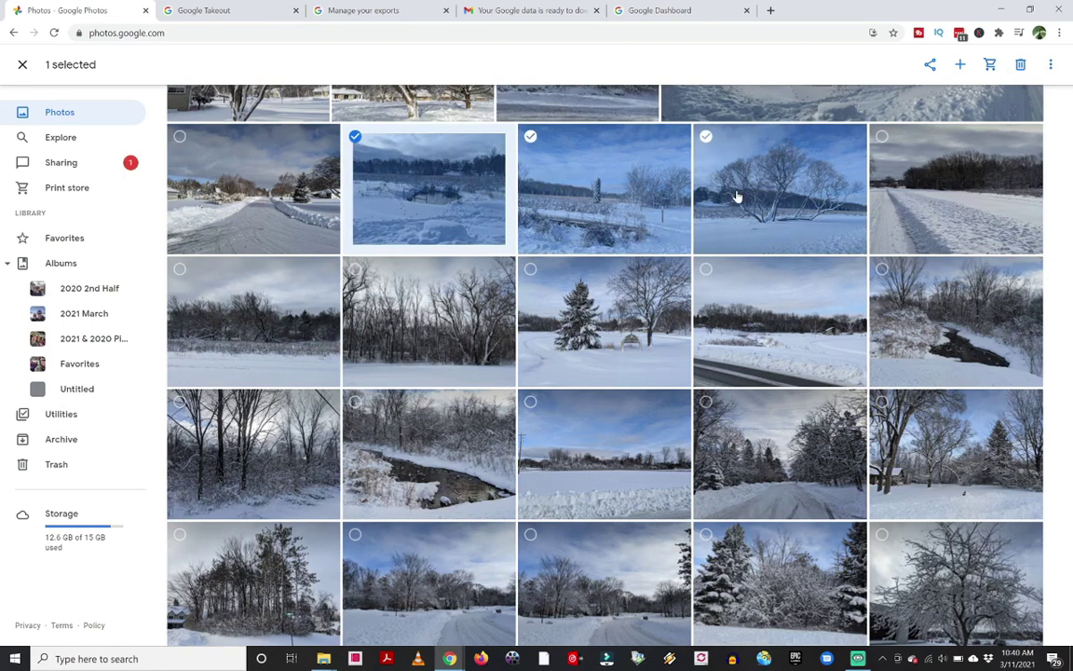
left_click(707, 138, "shift")
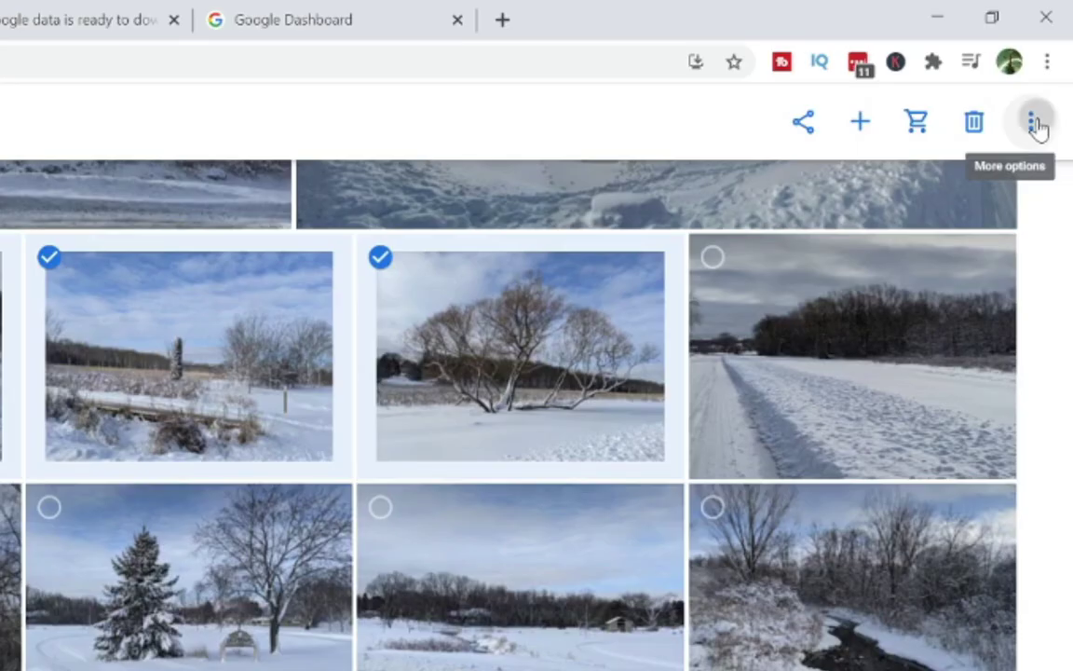
left_click(1035, 123)
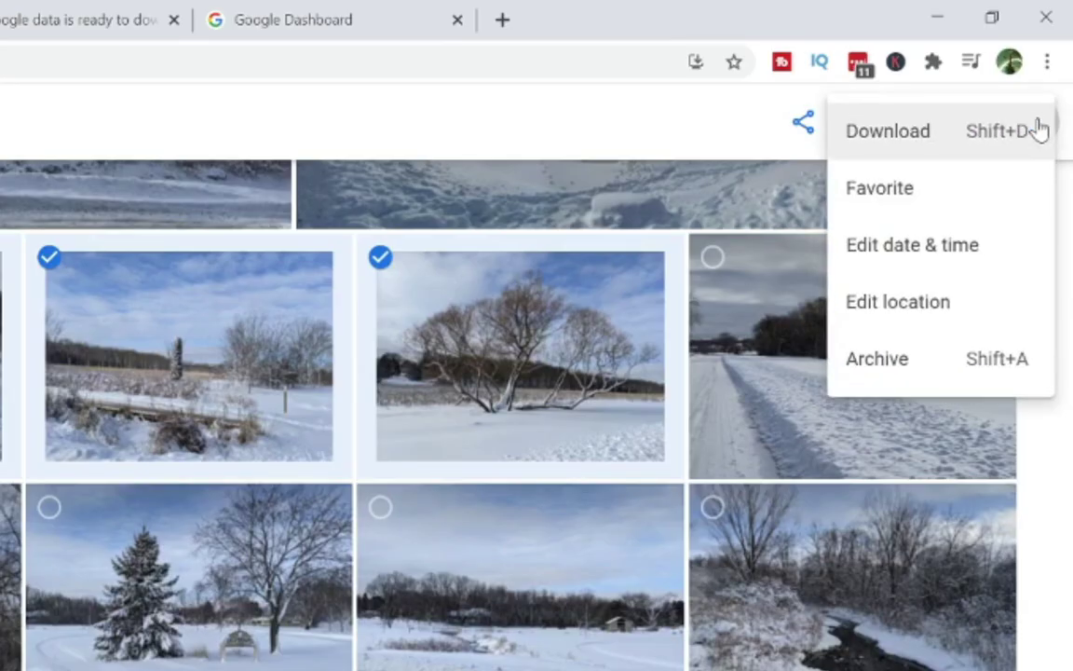
left_click(939, 147)
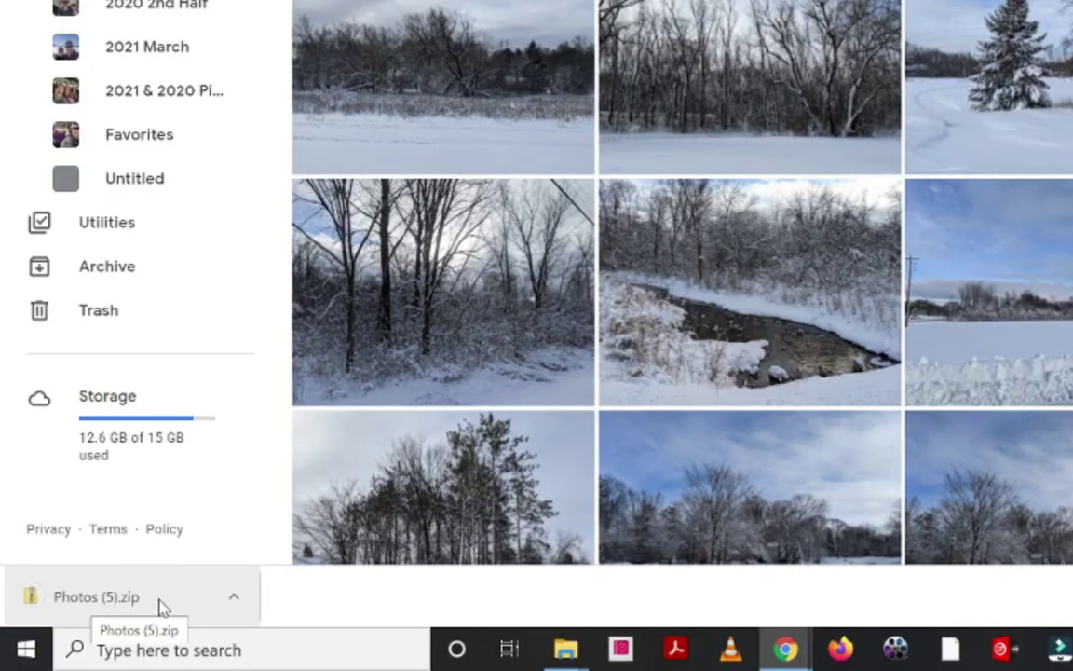
Step: Show the downloaded Photos (5).zip in its folder, open it and select all three JPG files inside
left_click(235, 600)
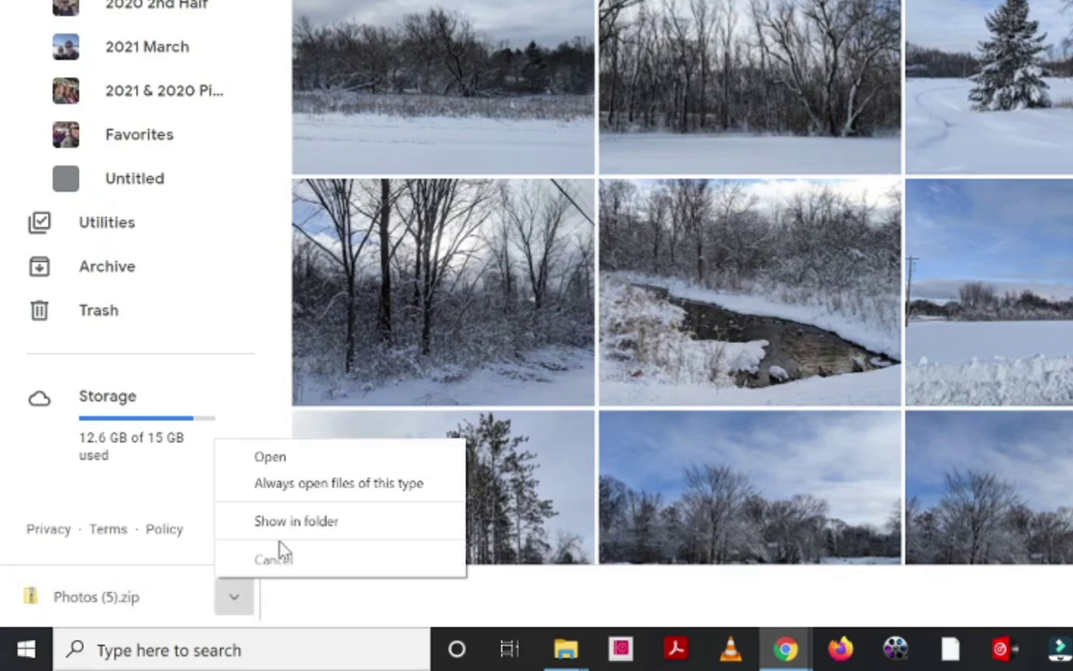
left_click(287, 522)
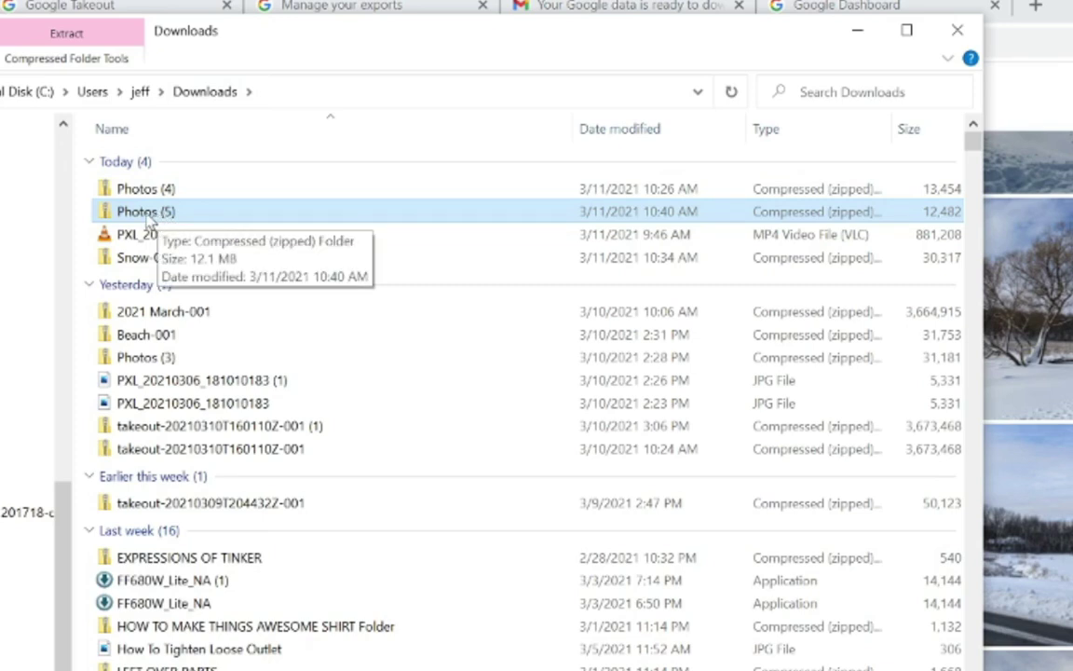
double_click(147, 218)
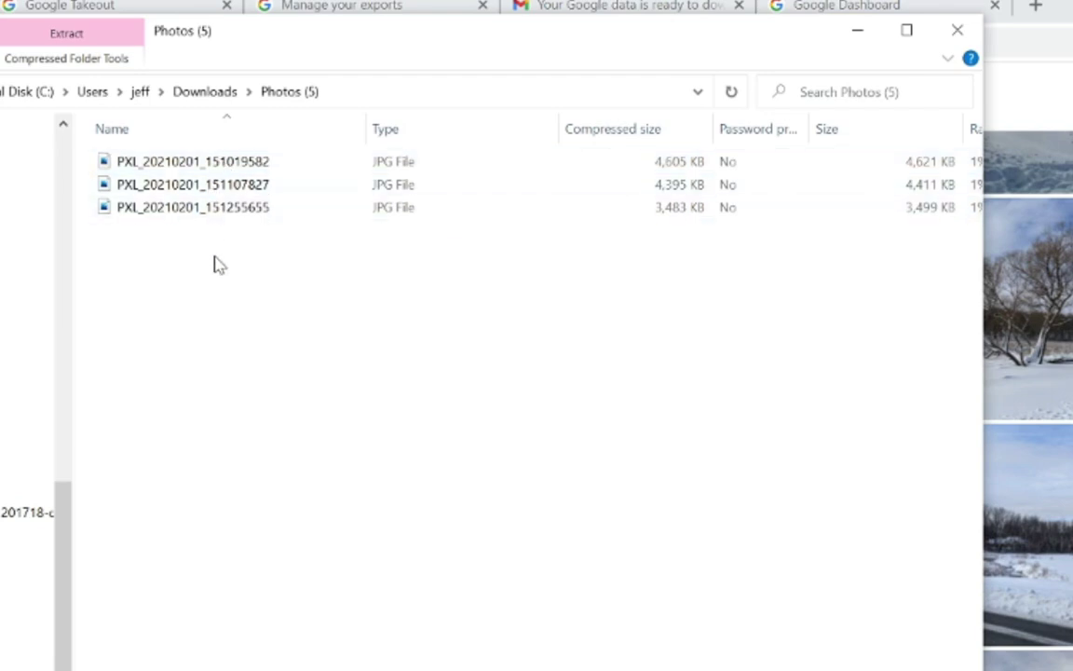
left_click_drag(215, 263, 187, 167)
right_click(187, 170)
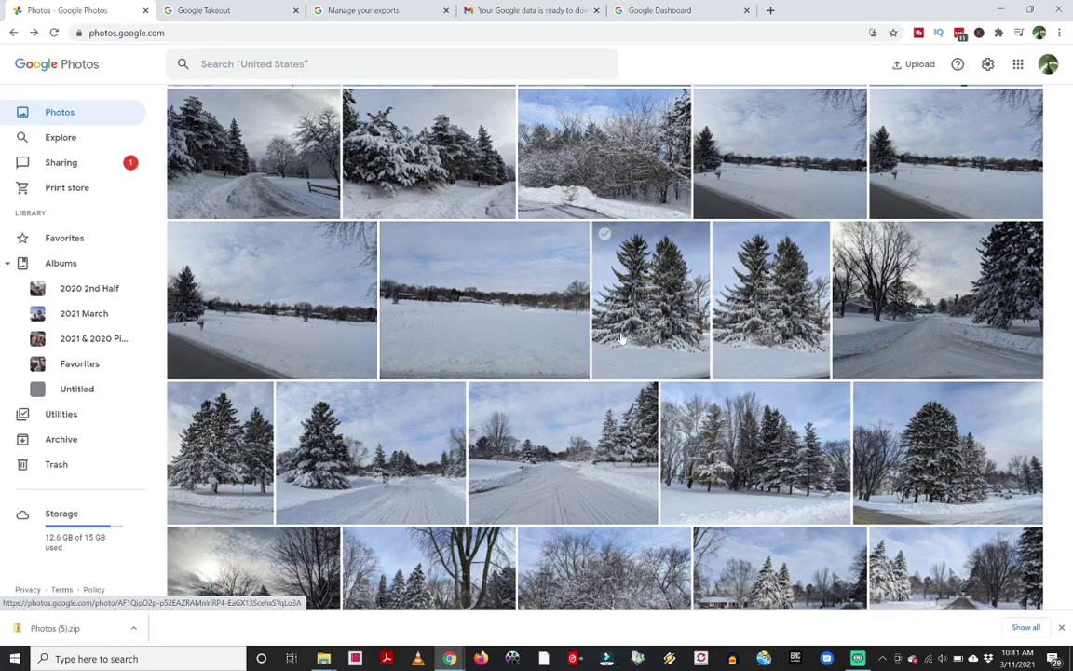
Step: Add nine consecutive snow photos, from the fenced driveway to the second twin-pines portrait, to a new album
scroll(889, 315, "up", 2)
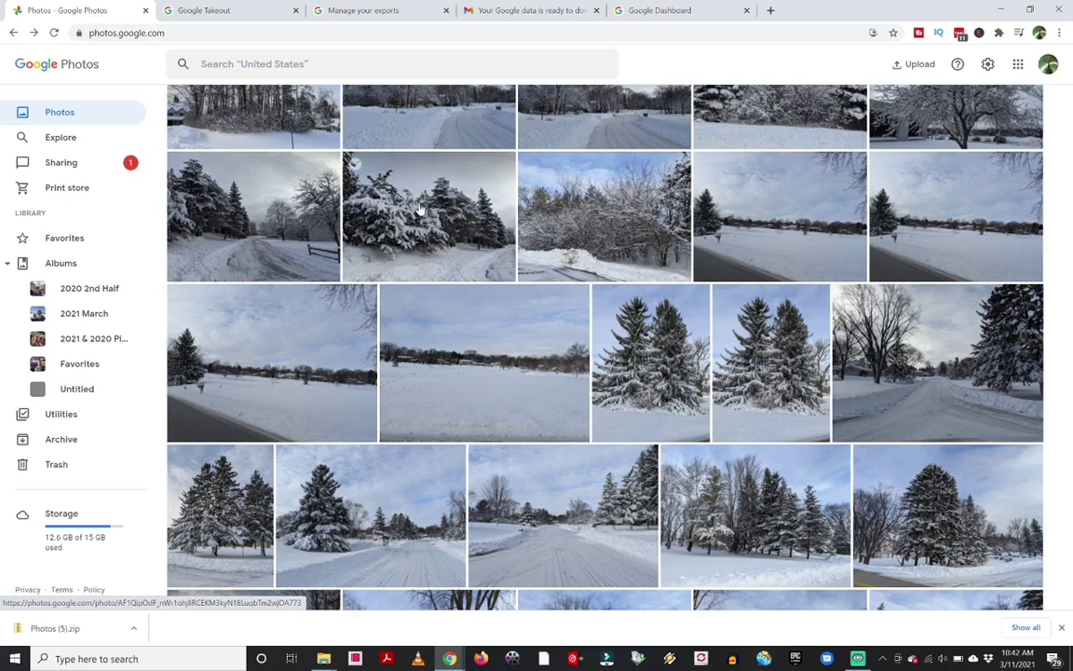
left_click(180, 166)
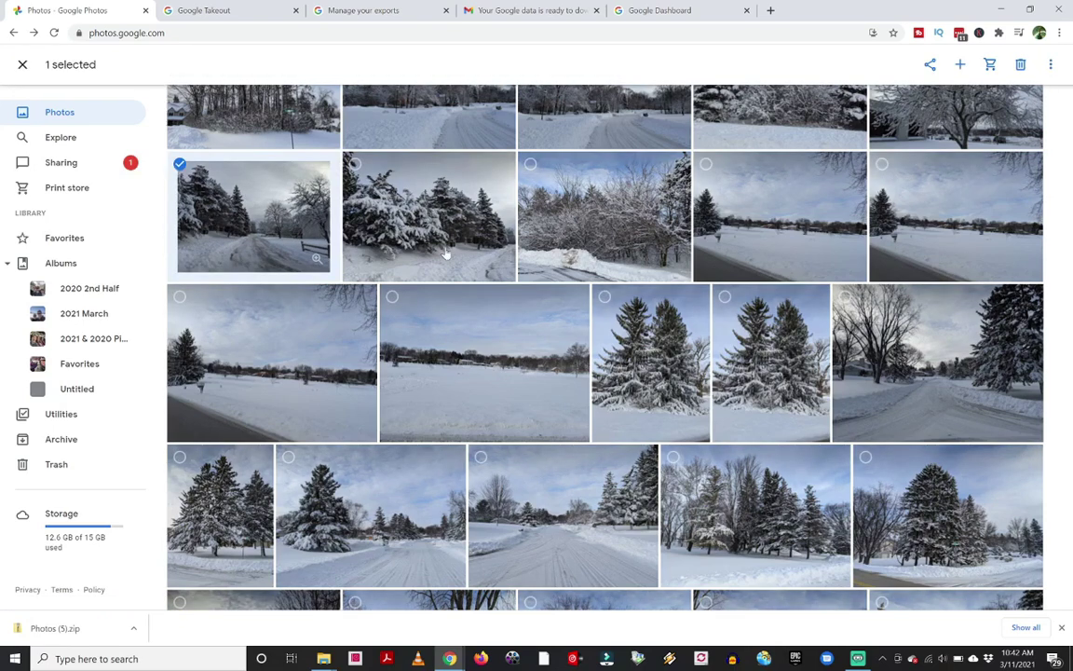
left_click(725, 297, "shift")
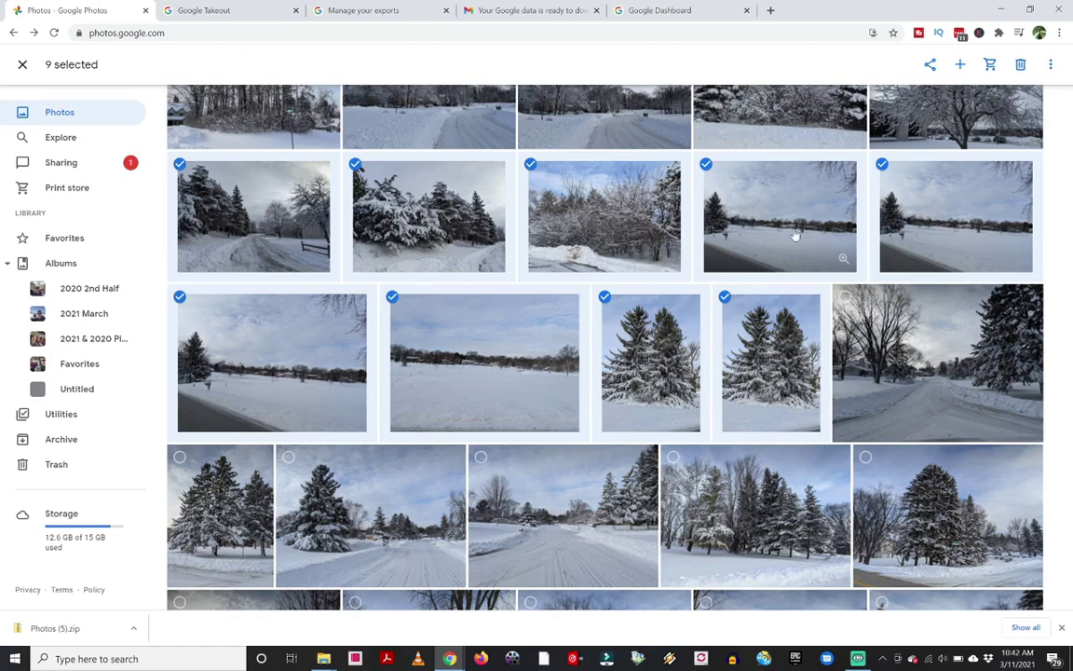
left_click(961, 65)
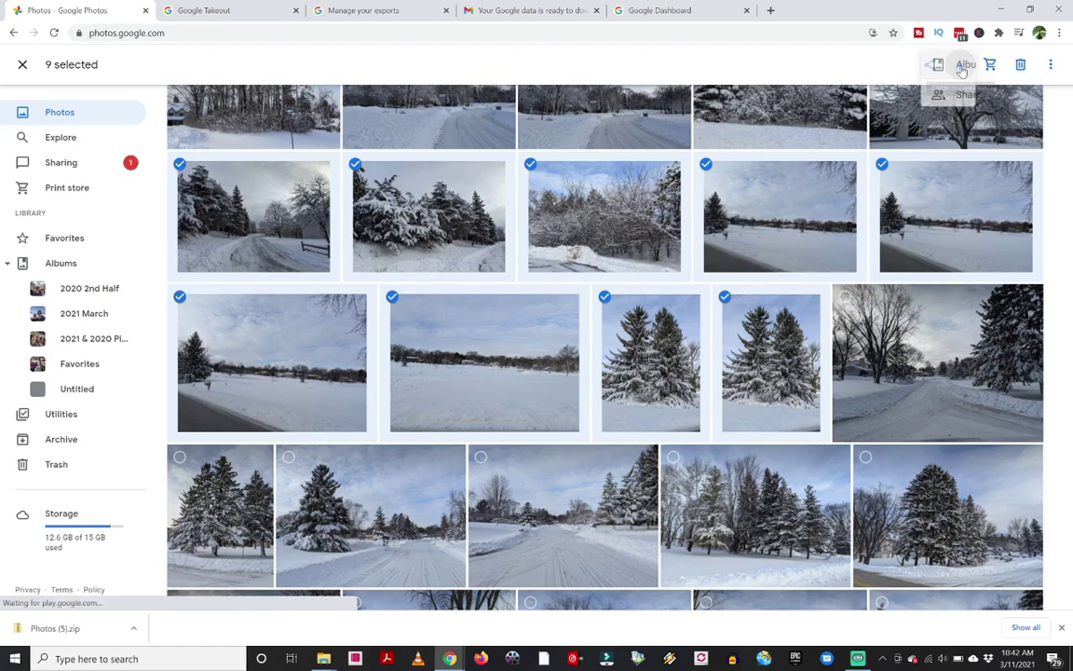
left_click(948, 80)
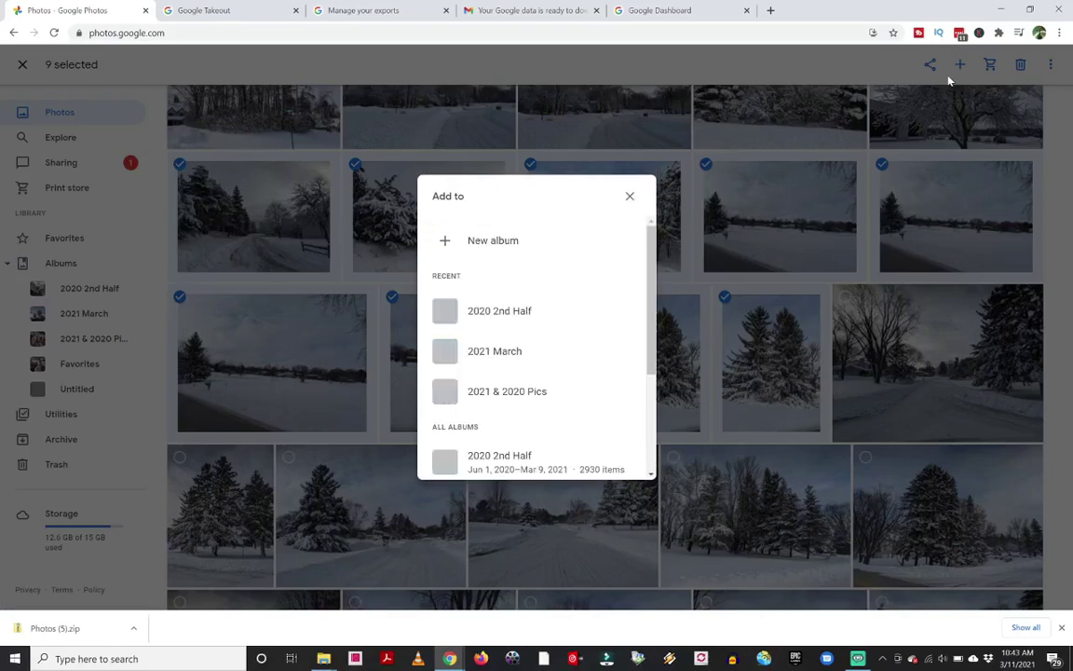
left_click(488, 246)
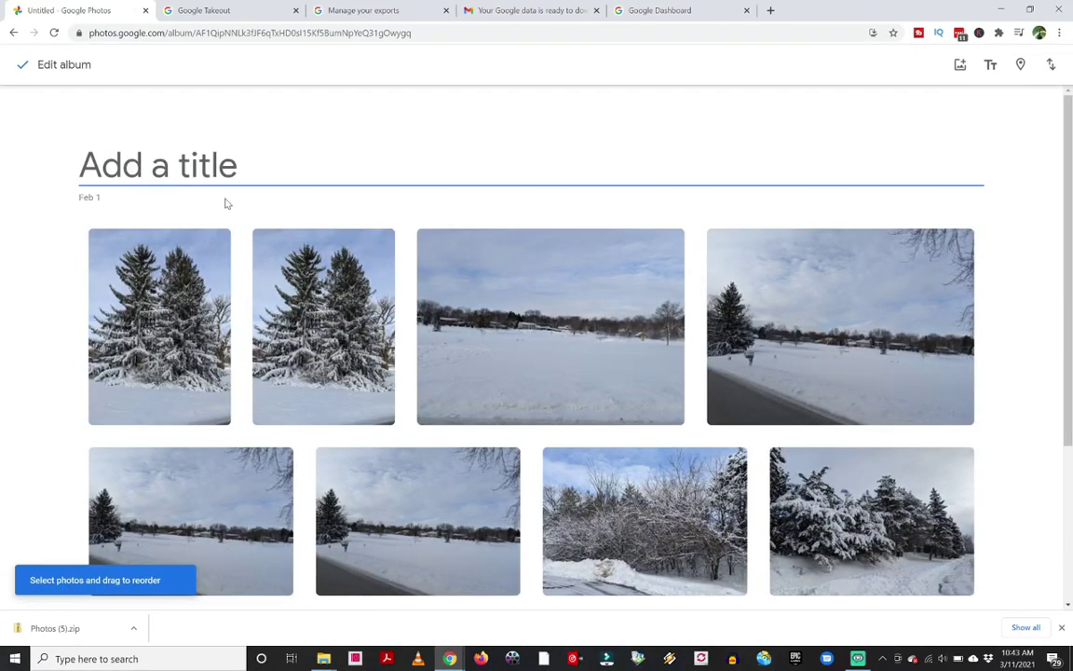
Step: Title the new album "March 2021" and finish editing it
type("March 202")
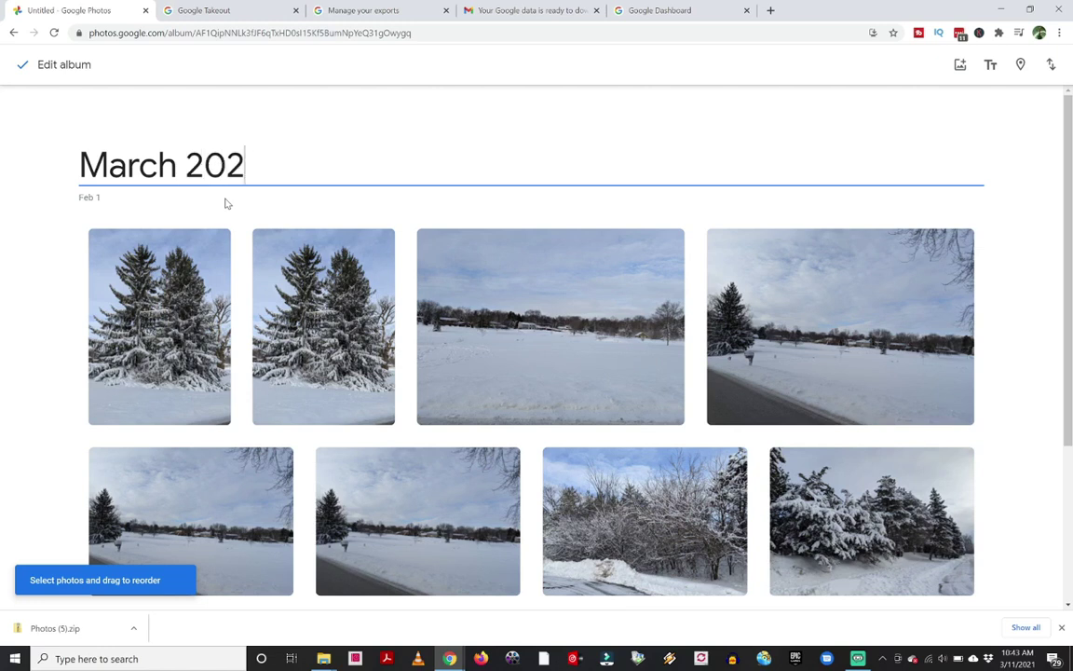
type("1")
key("Return")
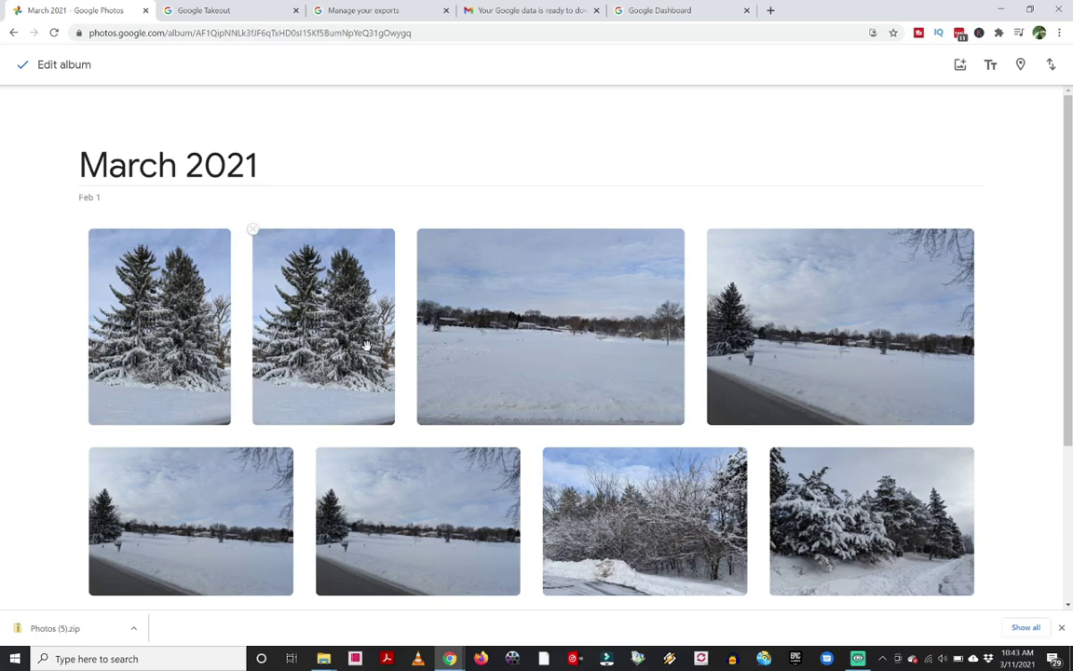
scroll(407, 379, "down", 3)
scroll(409, 398, "up", 2)
scroll(409, 398, "up", 1)
left_click(24, 66)
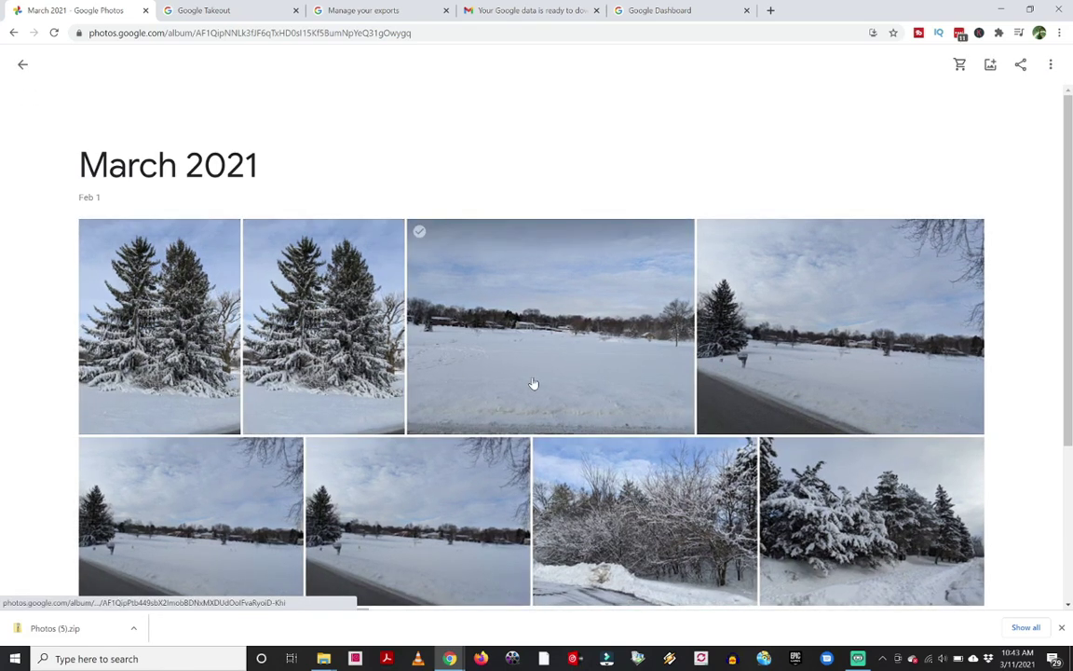
Step: Review the March 2021 album's photos and available options, and go back to the library to open the Albums overview
scroll(533, 383, "down", 2)
scroll(584, 395, "up", 1)
scroll(584, 395, "up", 1)
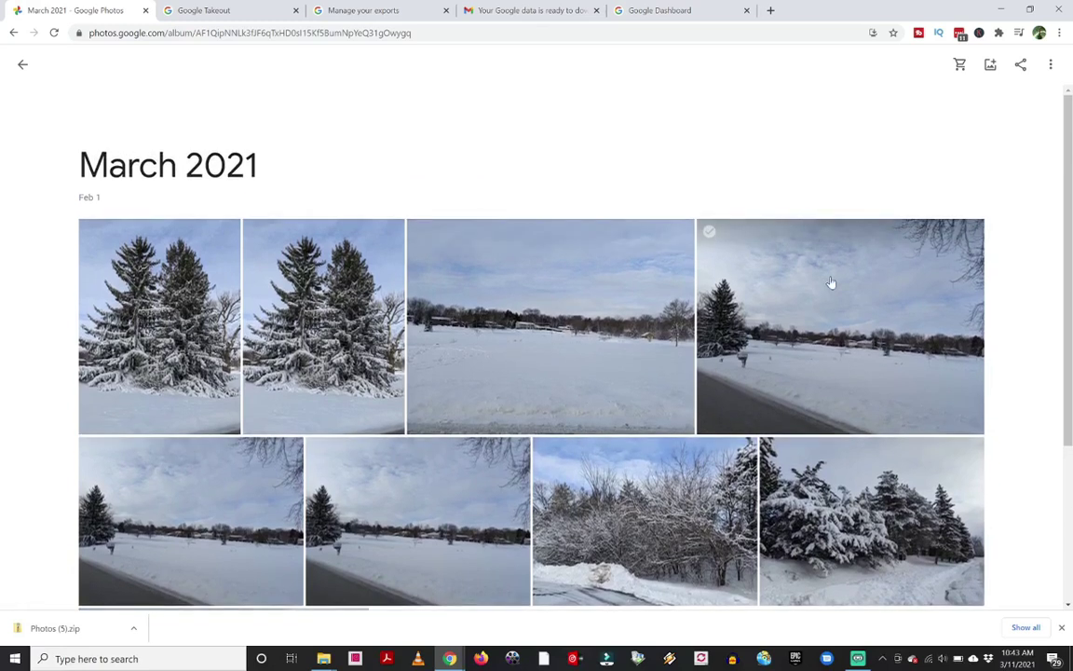
left_click(1054, 65)
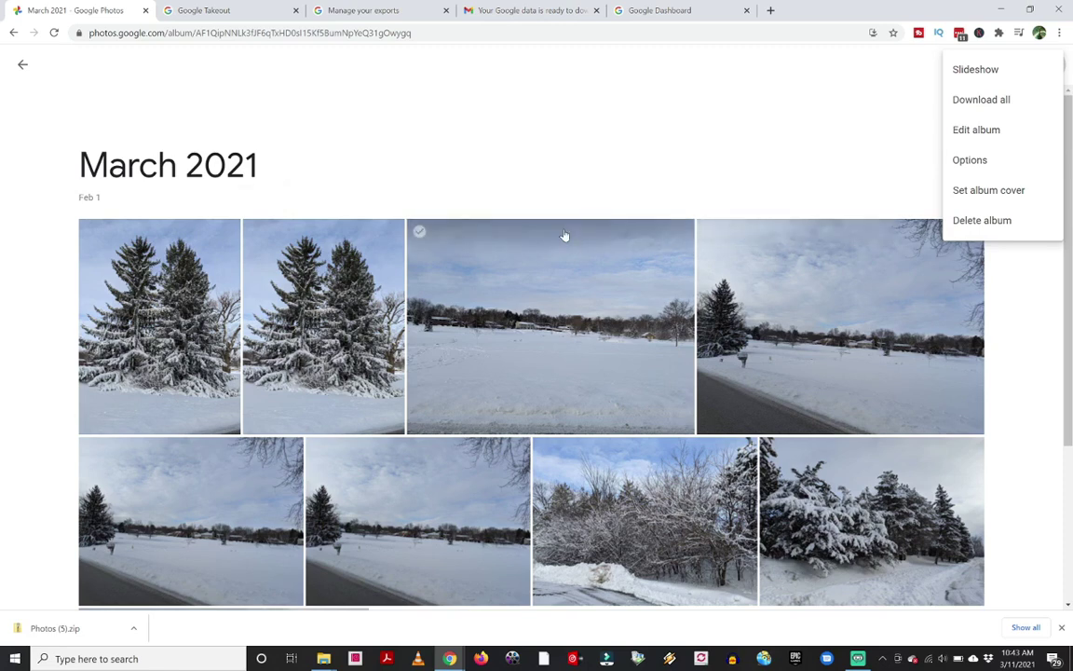
left_click(490, 114)
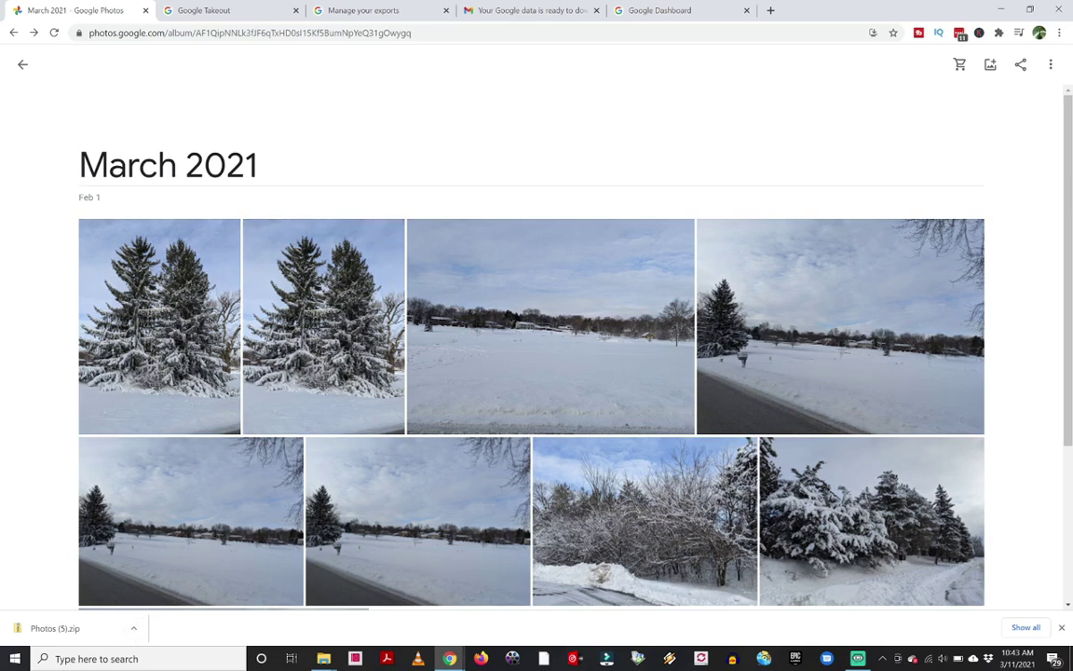
left_click(22, 65)
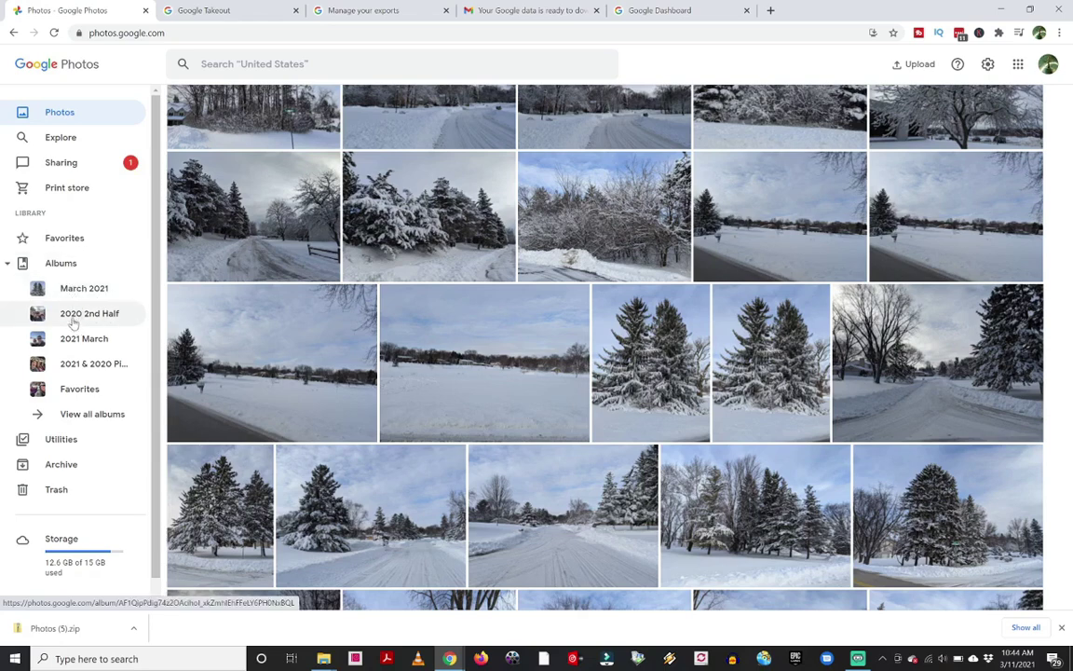
left_click(56, 268)
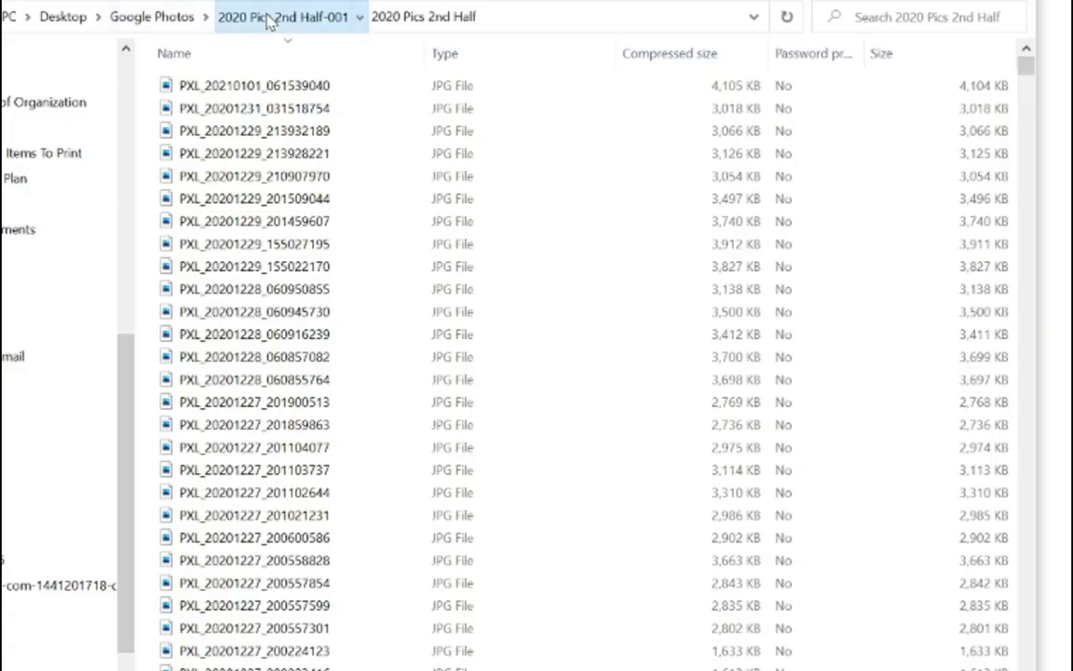
Step: In File Explorer, examine the size and contents of the 2020 Pics 2nd Half-001 archive, and return to the Google Photos library
left_click(264, 16)
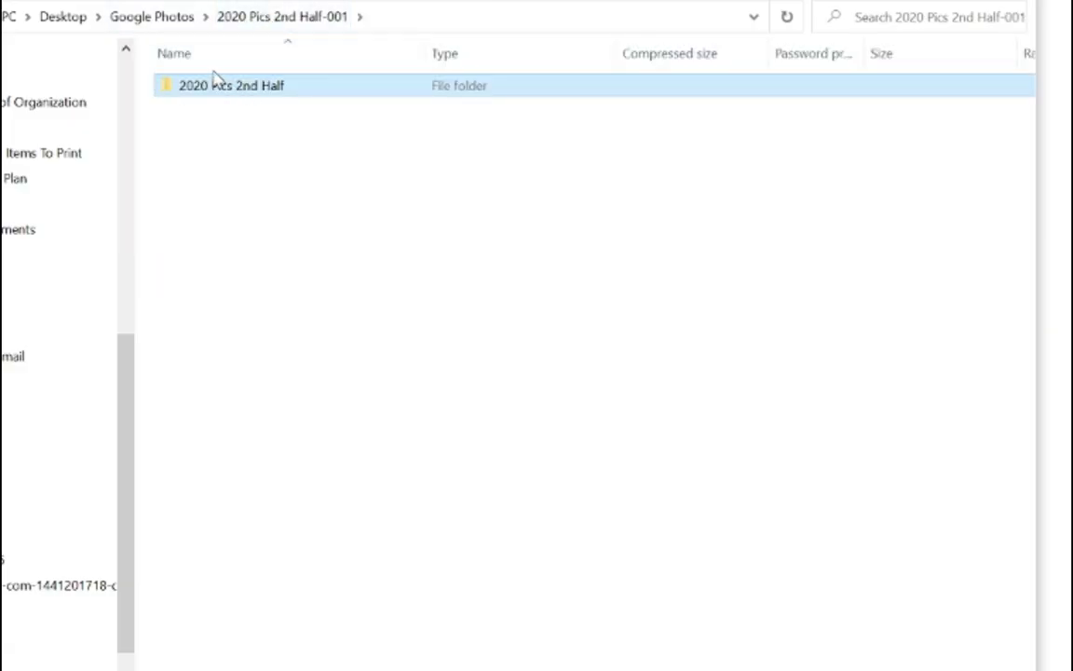
left_click(164, 21)
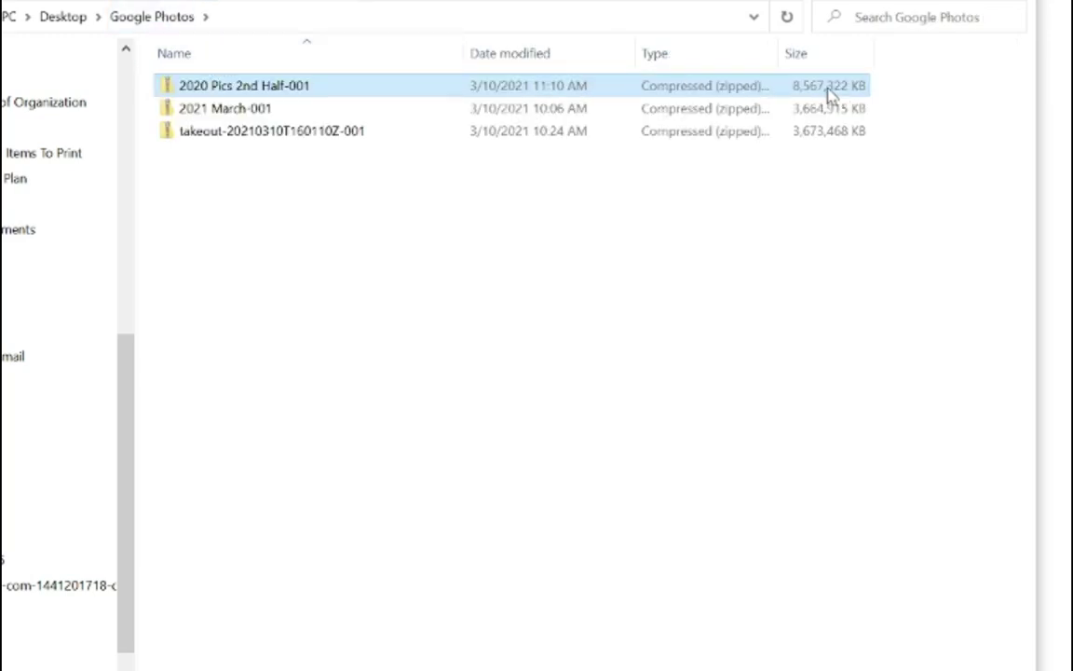
double_click(255, 93)
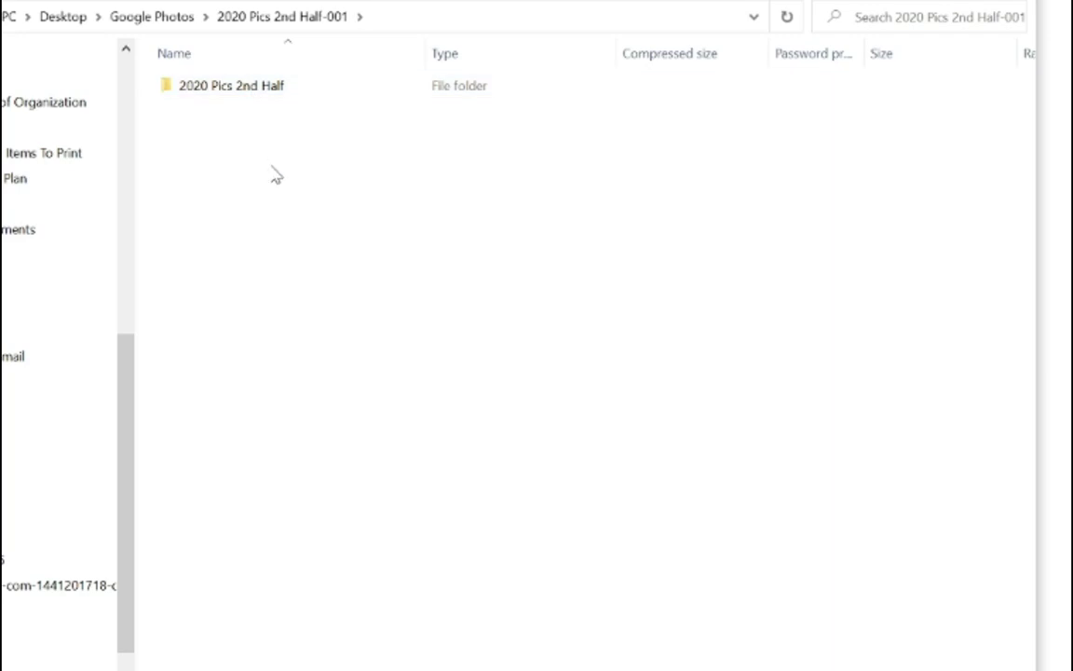
double_click(246, 88)
scroll(604, 379, "down", 15)
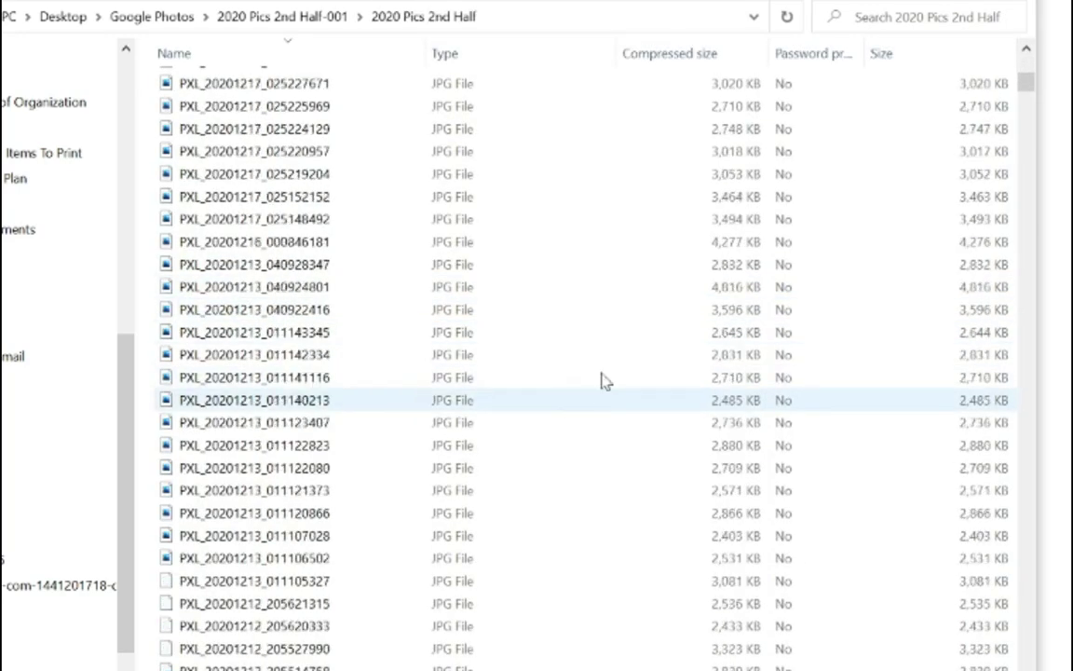
left_click_drag(1027, 99, 1015, 56)
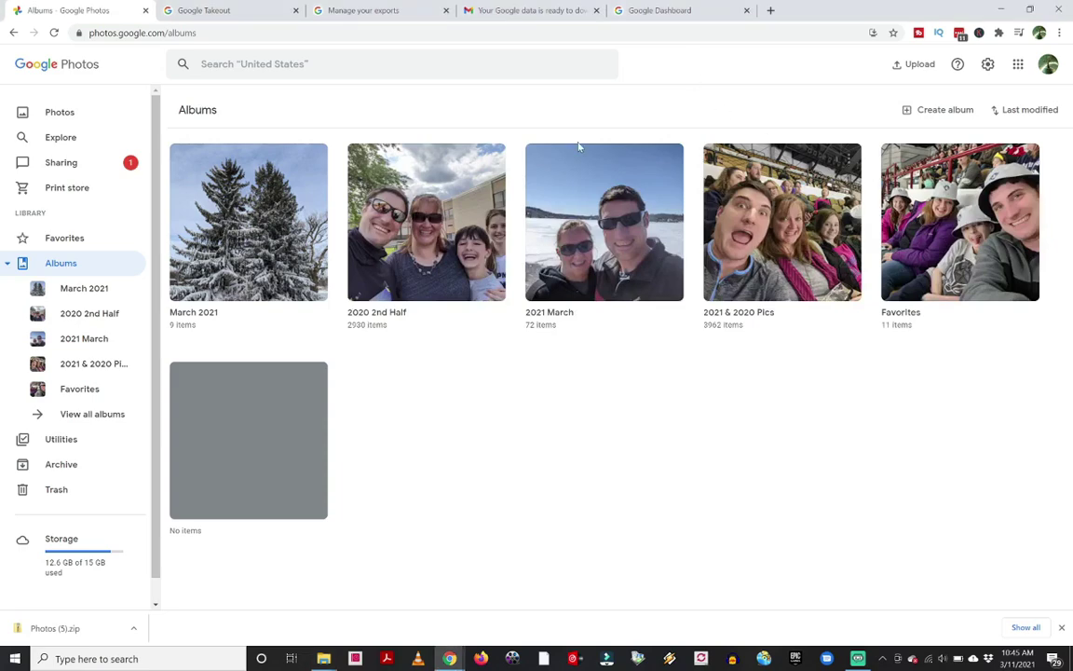
left_click(56, 111)
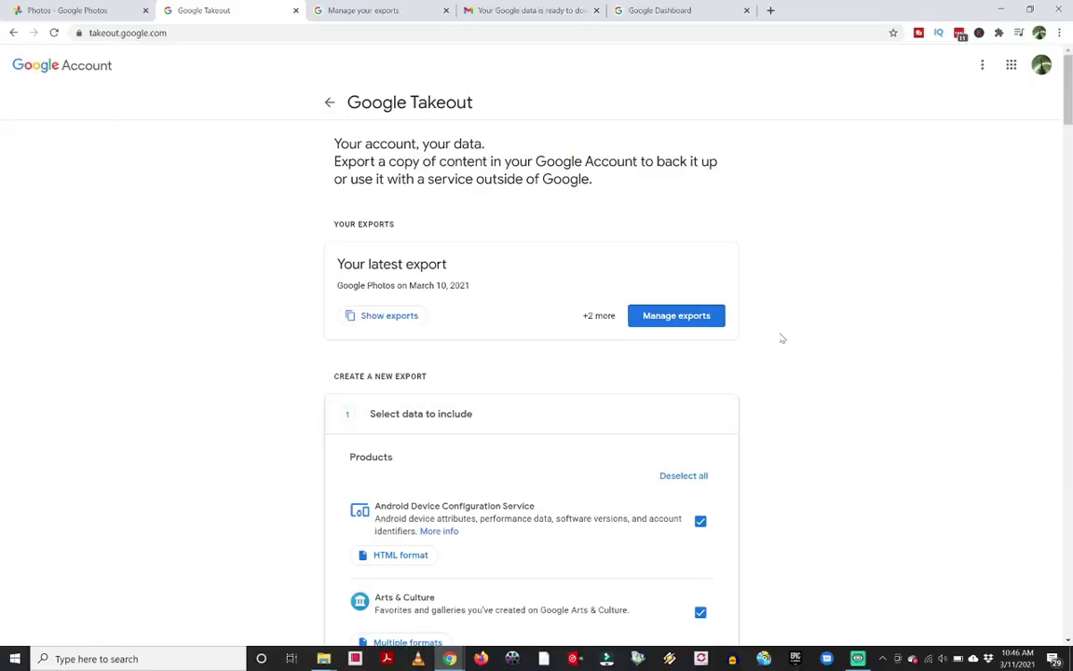
Step: Look over the Google Takeout product list and deselect all products for the new export
scroll(777, 338, "down", 3)
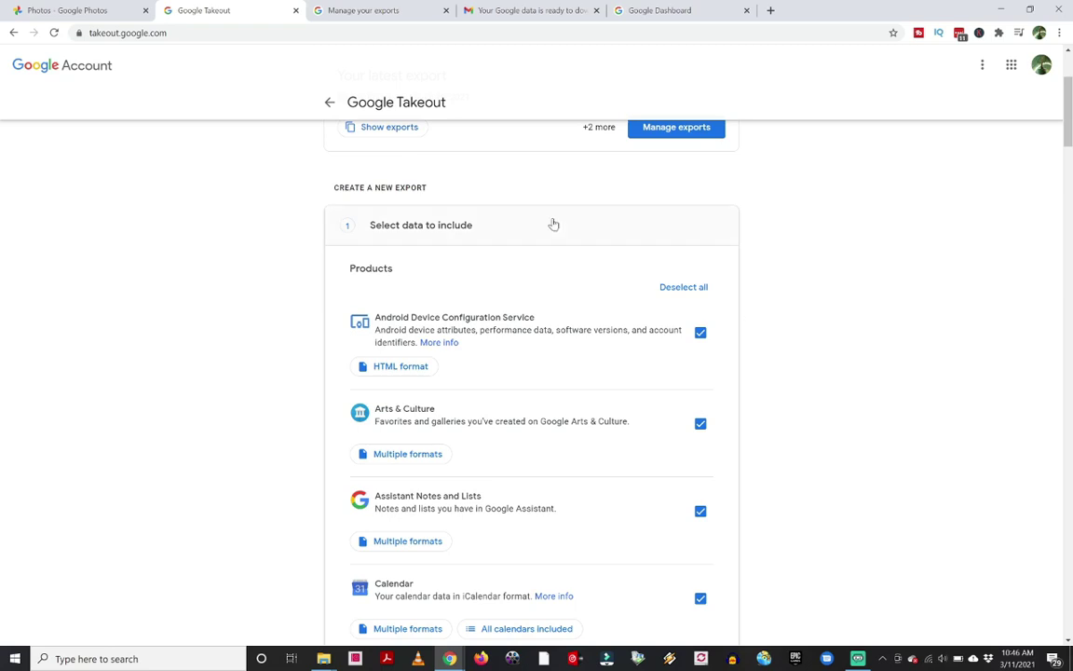
scroll(508, 354, "down", 5)
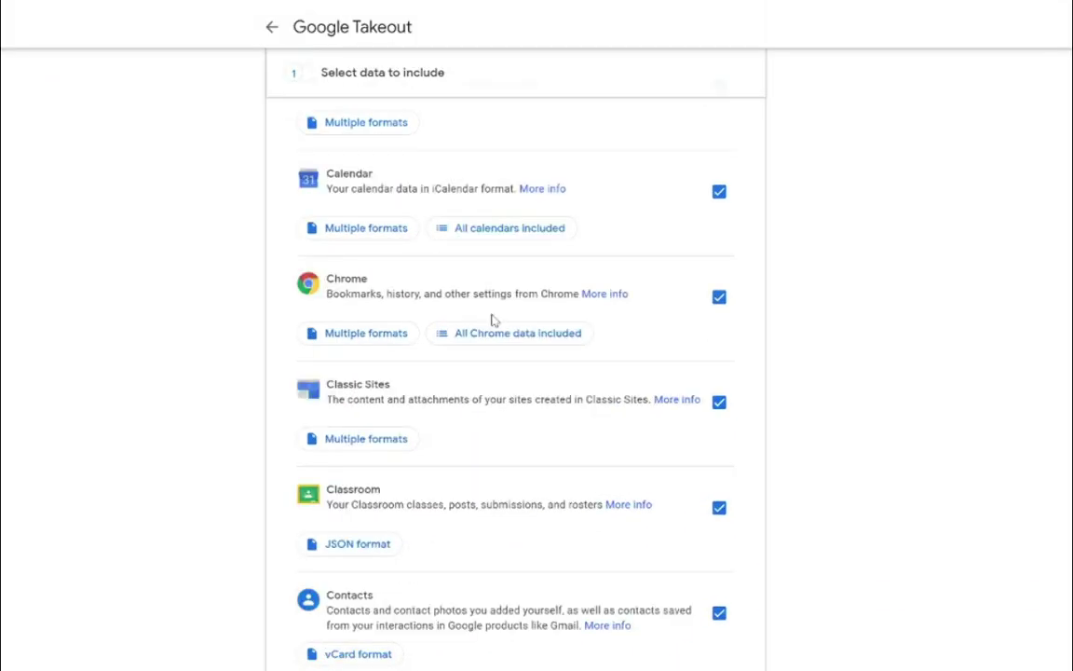
scroll(502, 363, "up", 3)
scroll(480, 342, "up", 3)
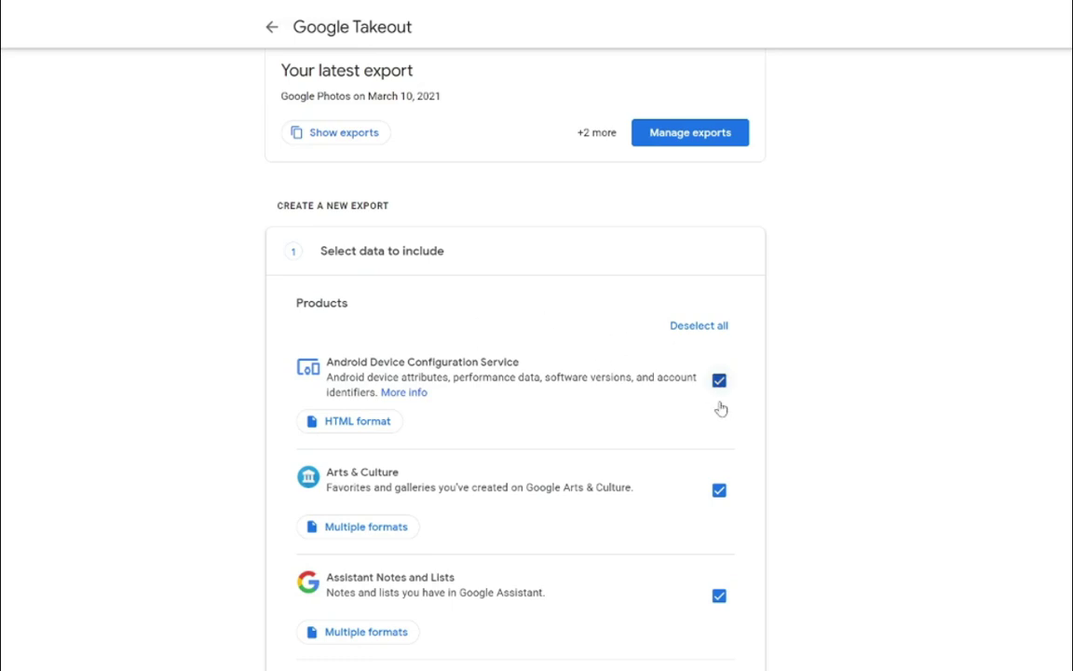
scroll(782, 480, "down", 2)
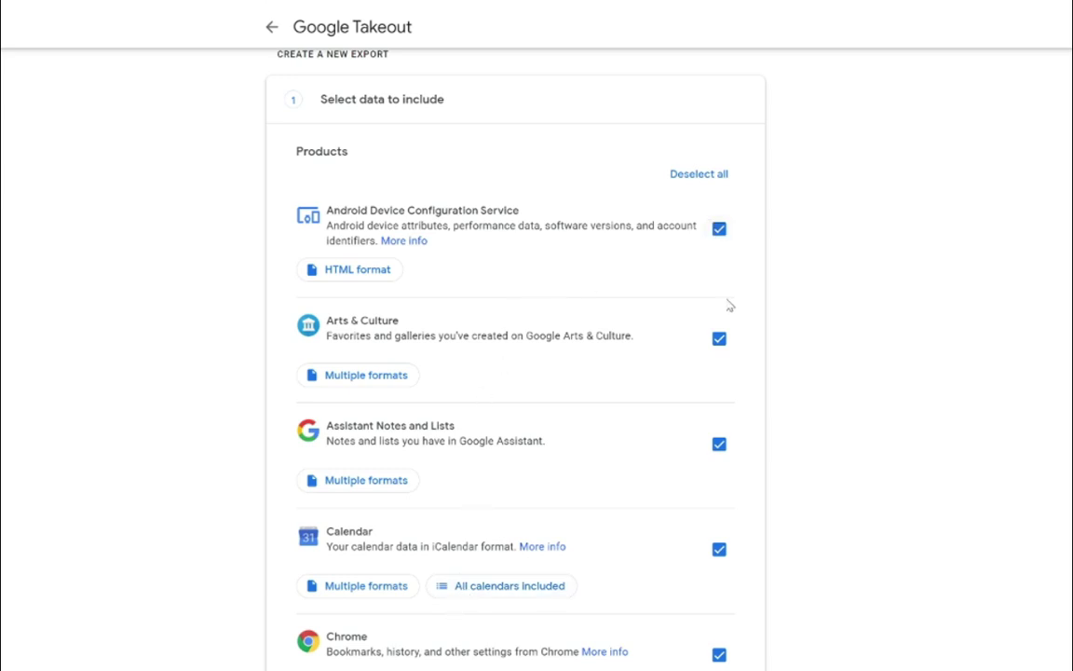
left_click(701, 179)
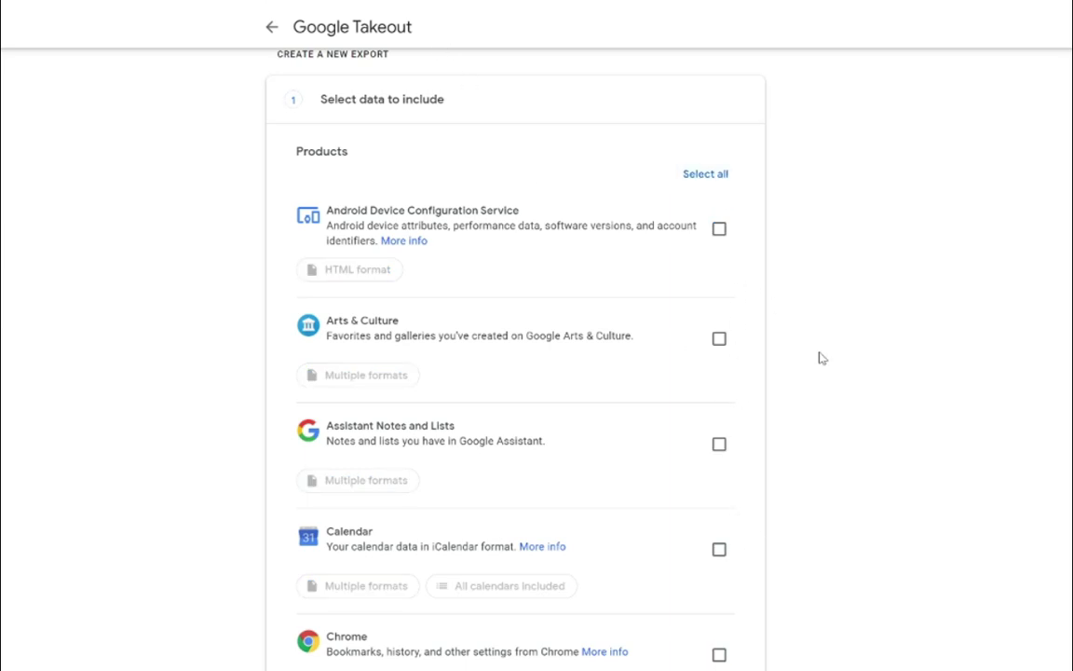
Step: Include Google Photos in the export and review the formats its photos, videos and metadata are exported in
scroll(824, 358, "down", 2)
scroll(824, 358, "down", 7)
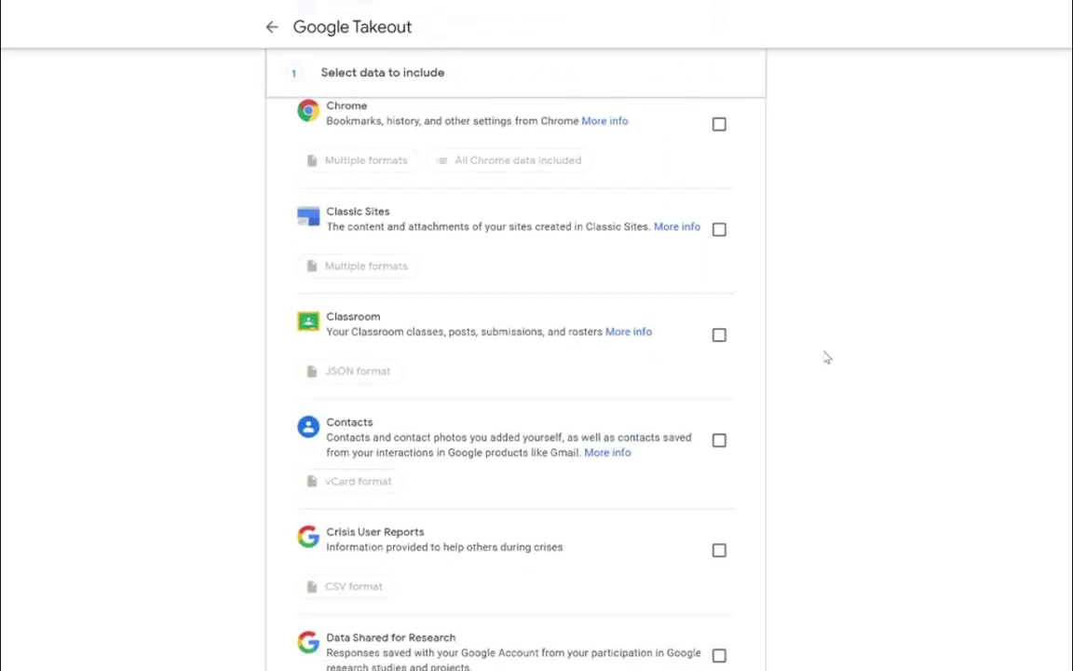
scroll(826, 358, "down", 8)
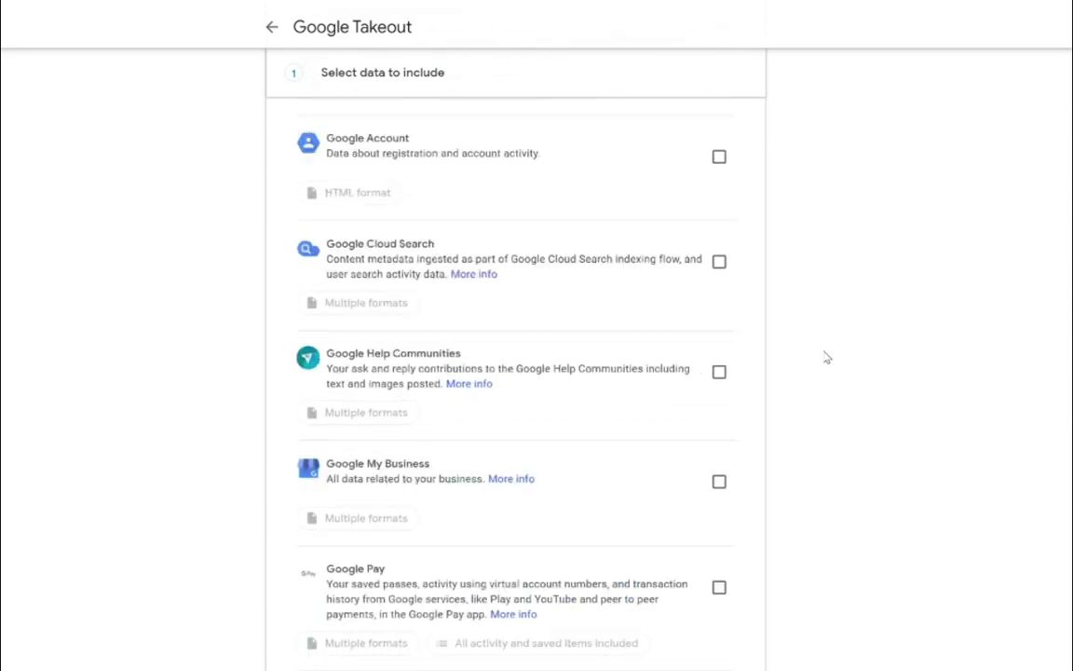
scroll(826, 358, "down", 7)
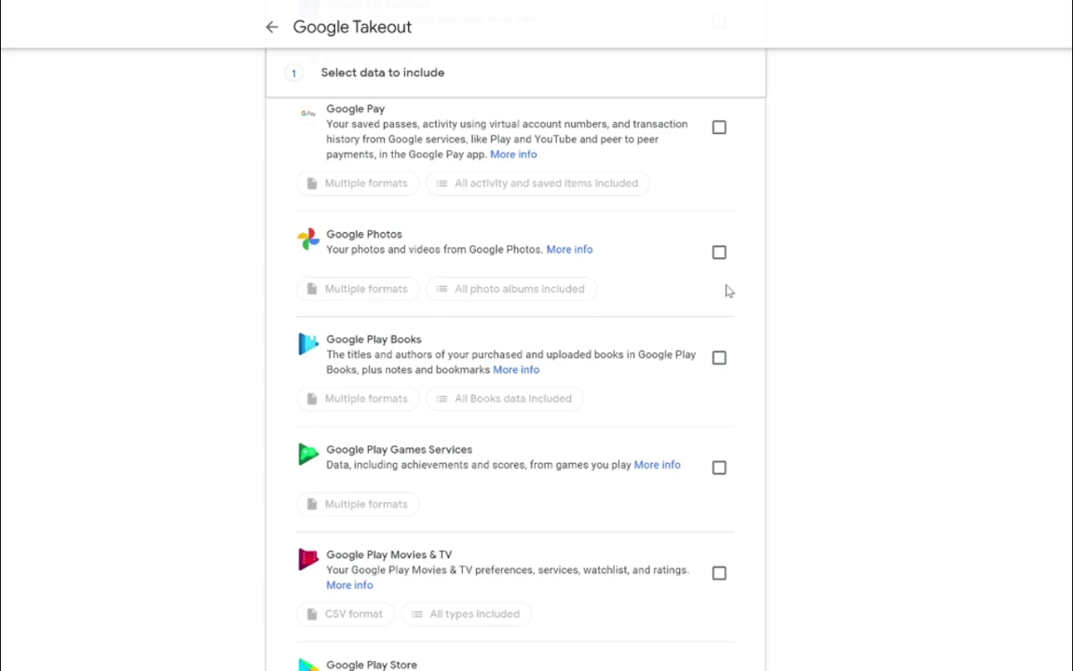
left_click(719, 253)
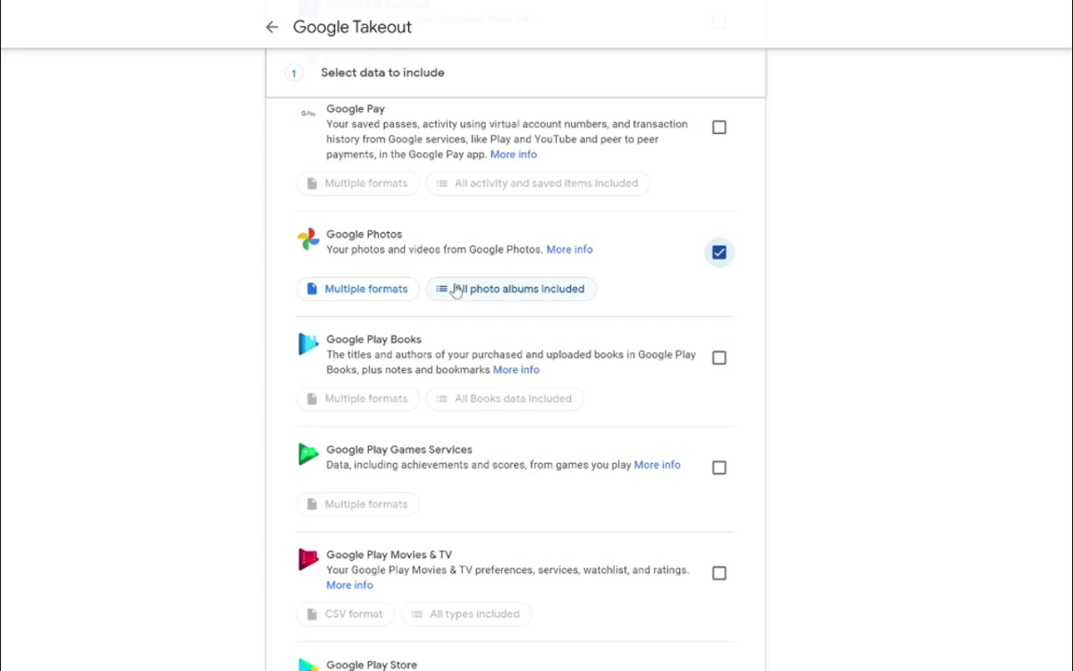
left_click(358, 290)
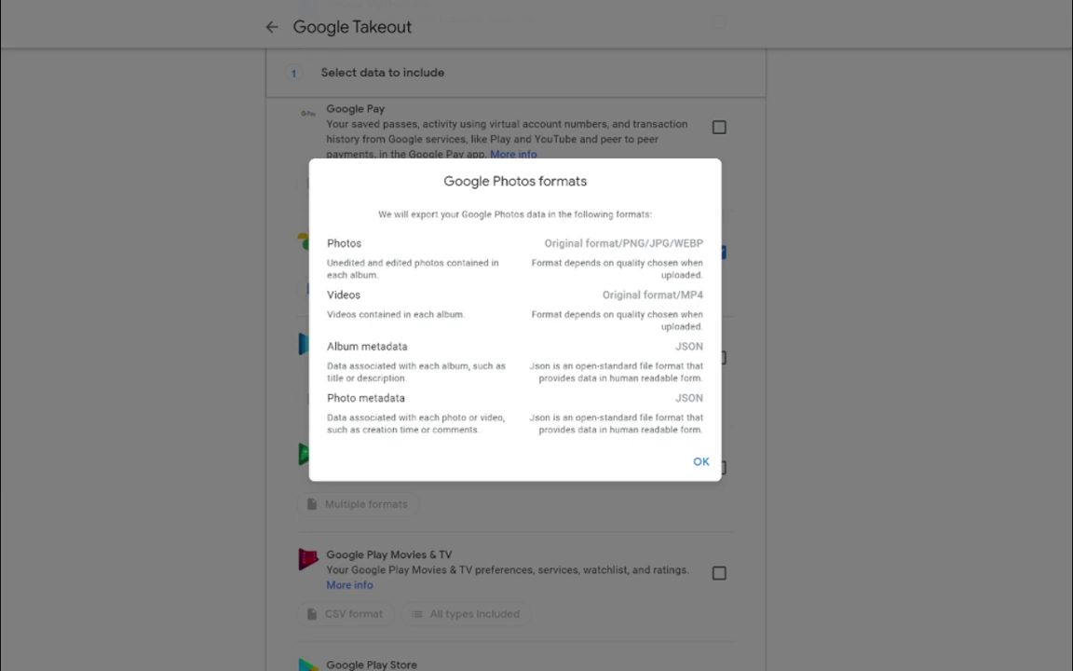
left_click(700, 463)
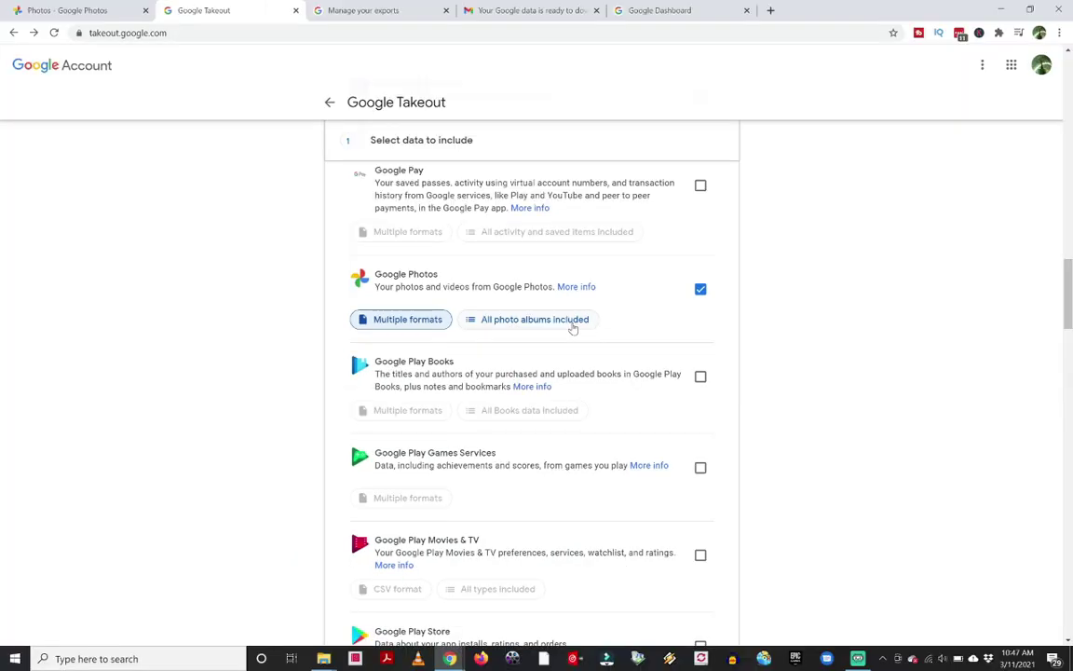
Step: Review the Google Photos albums offered for export and restrict the selection to the 2021 March album only
left_click(573, 326)
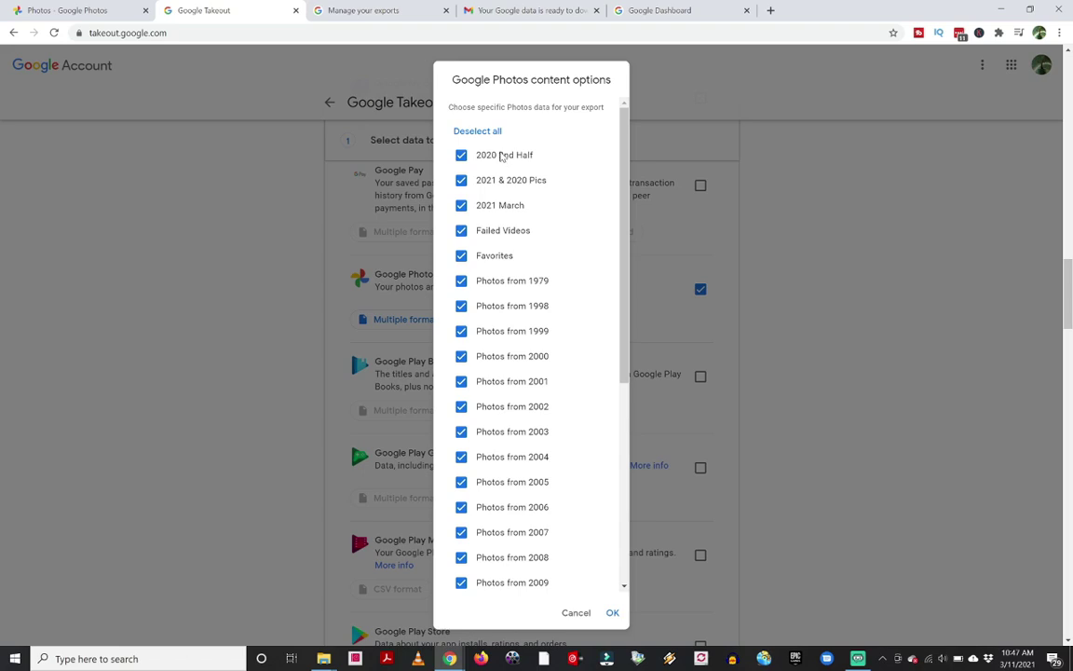
scroll(515, 198, "down", 5)
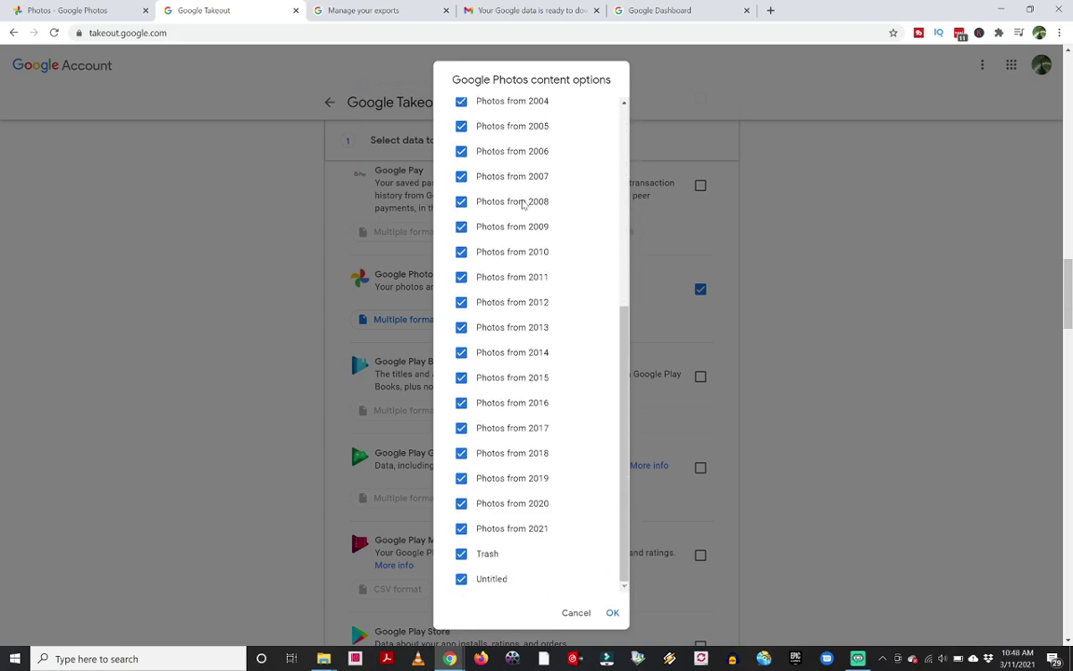
scroll(548, 344, "up", 5)
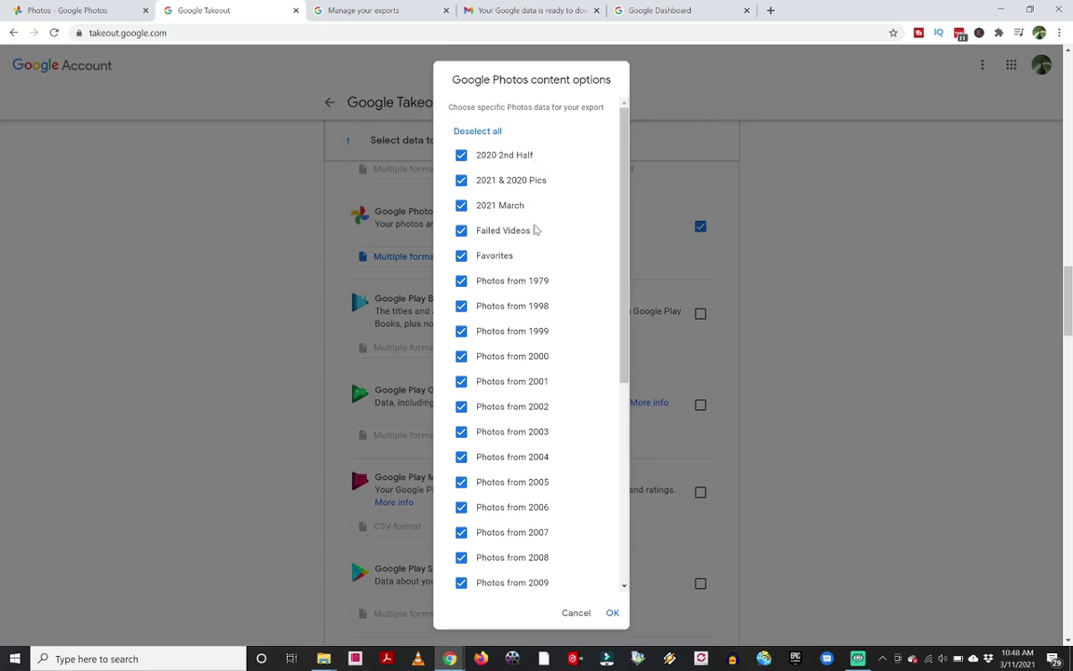
scroll(538, 356, "down", 5)
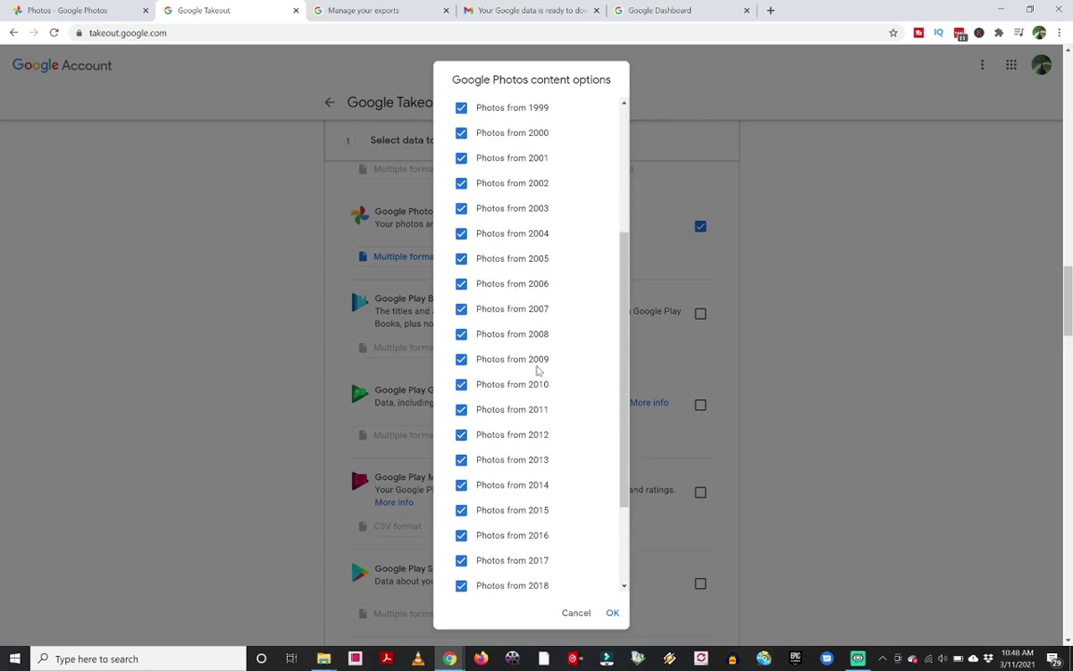
scroll(538, 377, "up", 5)
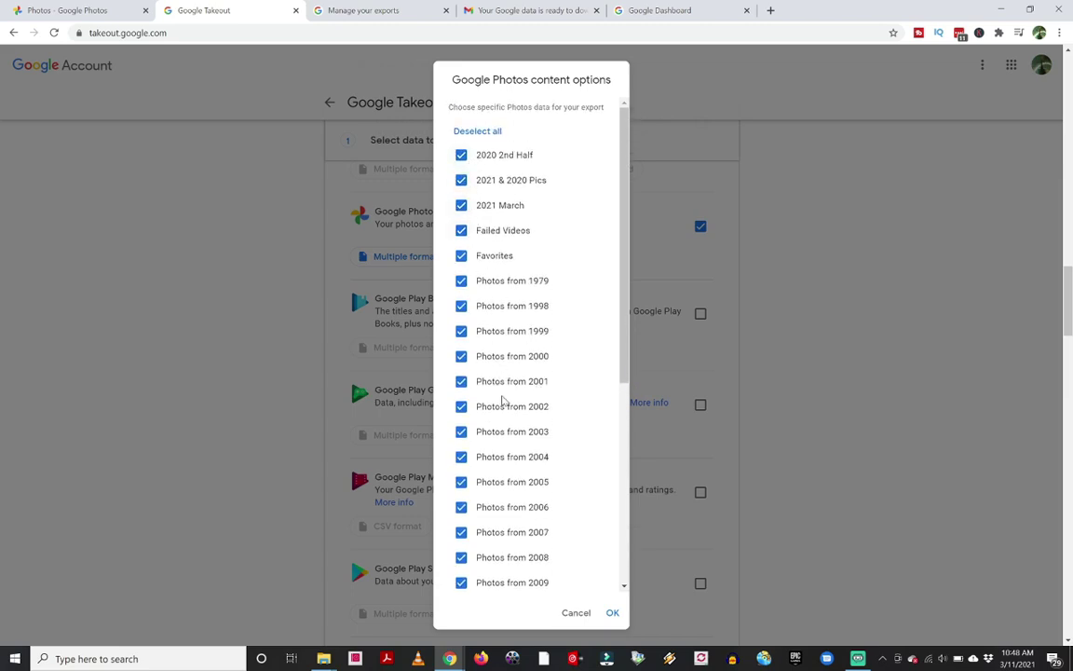
scroll(503, 477, "down", 3)
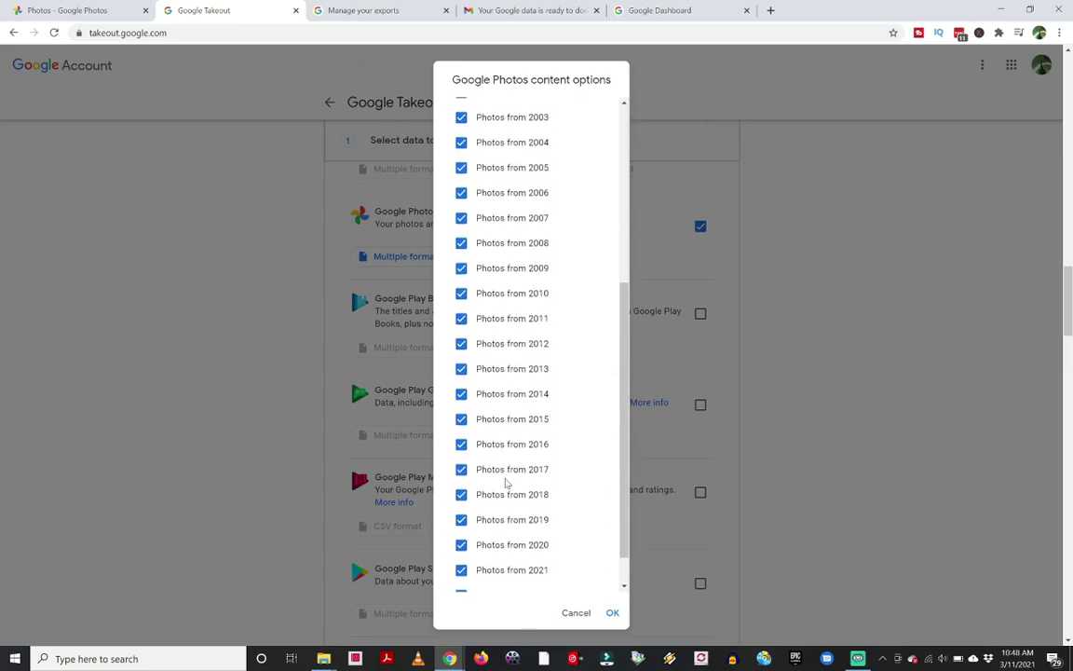
scroll(517, 483, "down", 1)
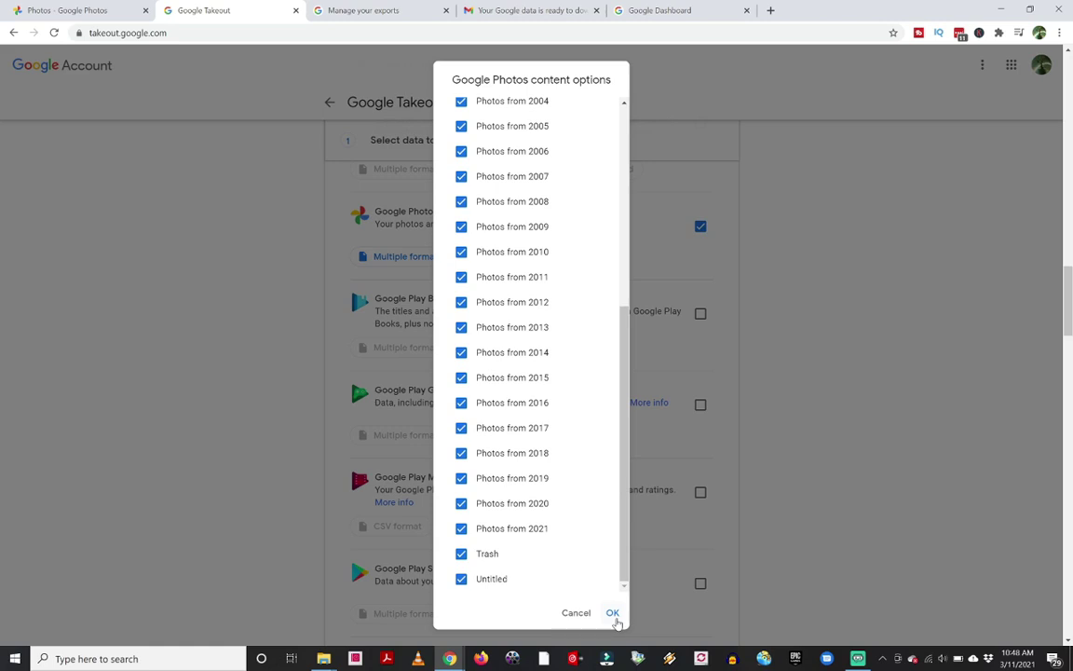
scroll(549, 494, "up", 5)
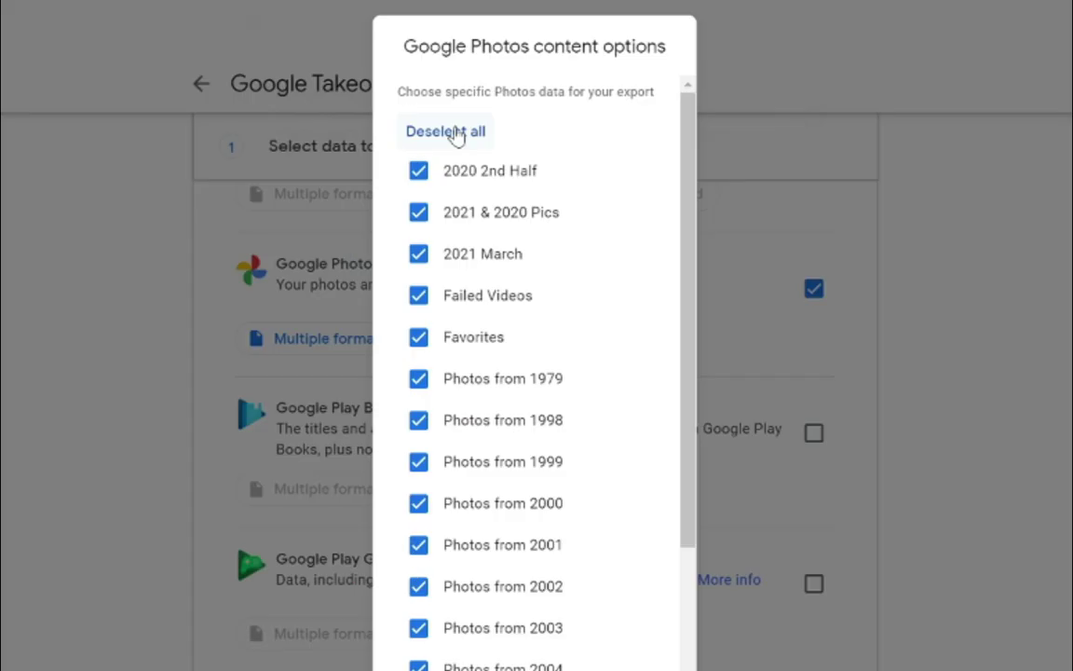
left_click(473, 131)
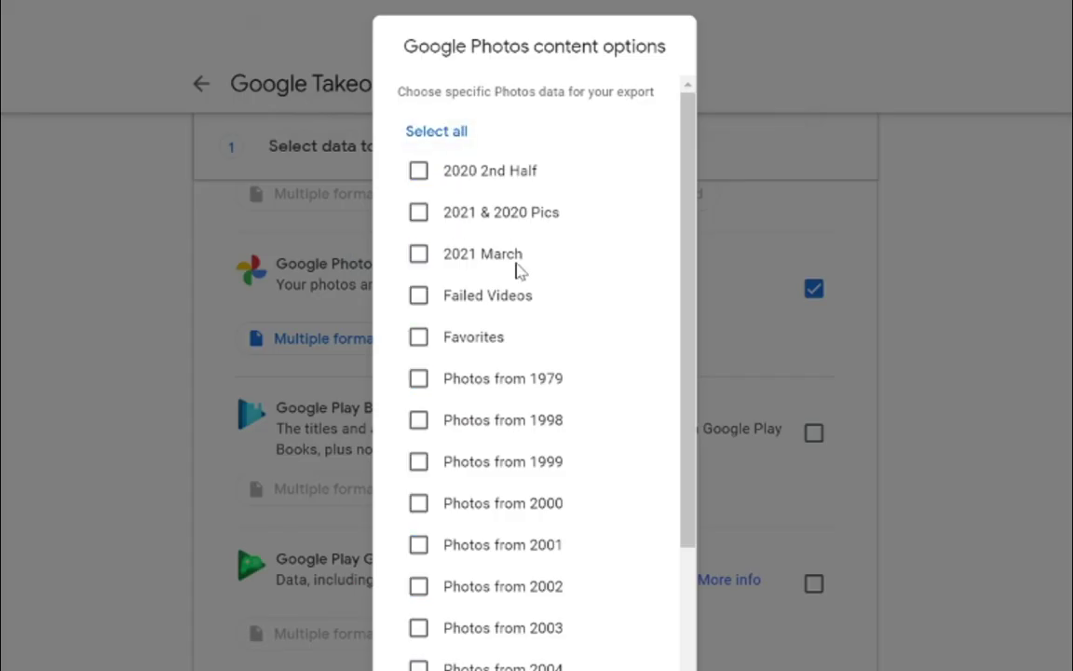
left_click(419, 255)
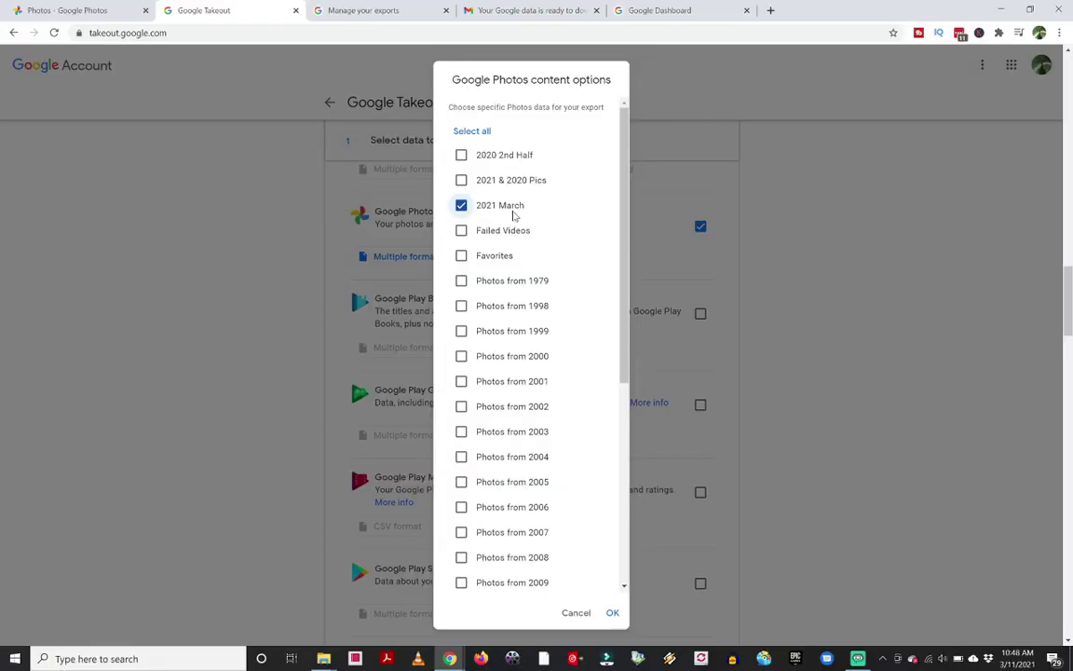
left_click(613, 616)
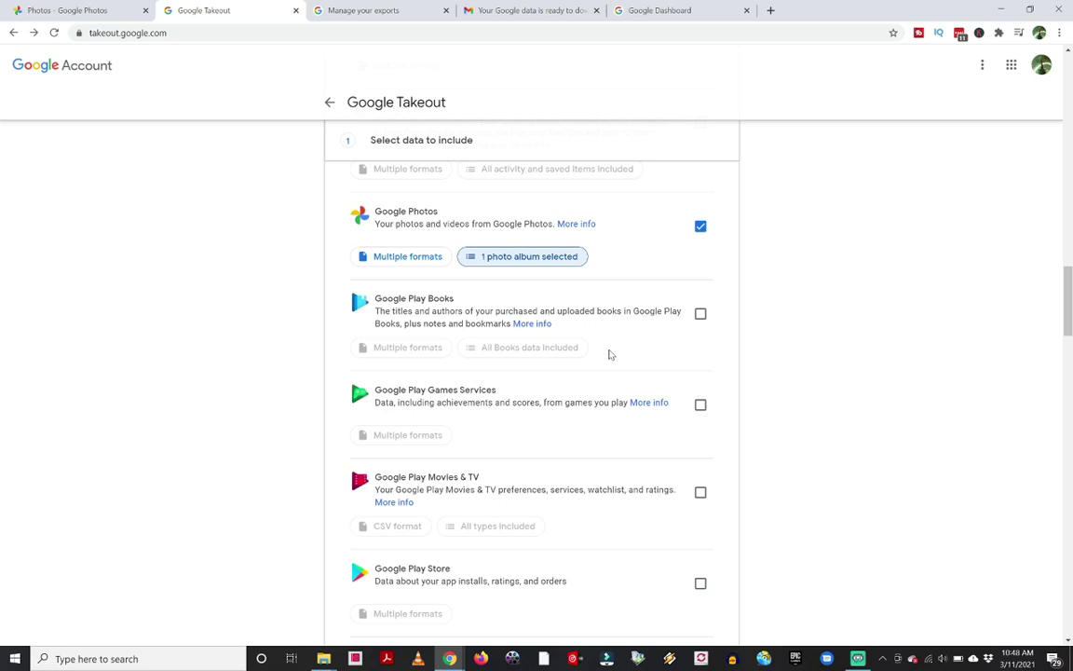
Step: Proceed to the delivery options and create the export with the .zip file type and a 2 GB maximum file size
scroll(628, 249, "down", 8)
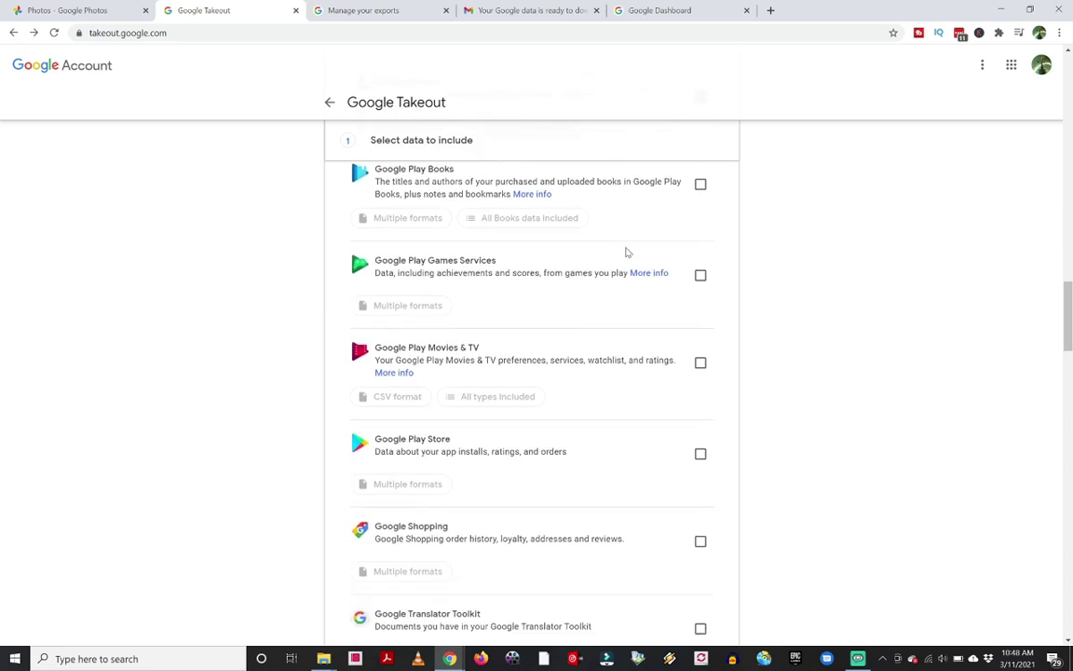
scroll(633, 254, "down", 9)
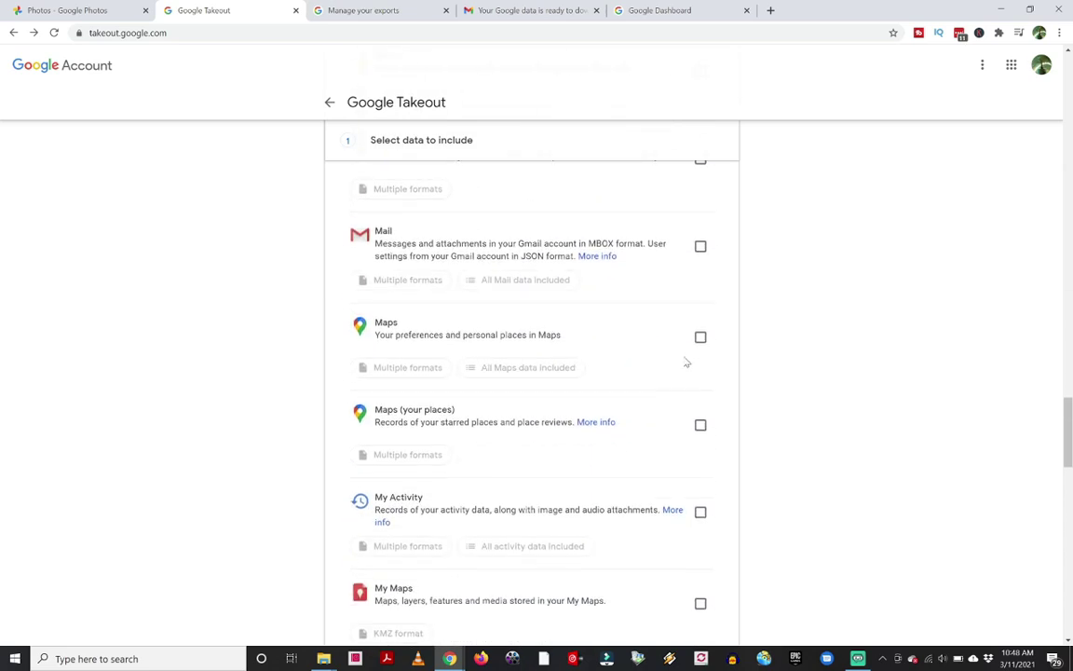
scroll(673, 396, "down", 10)
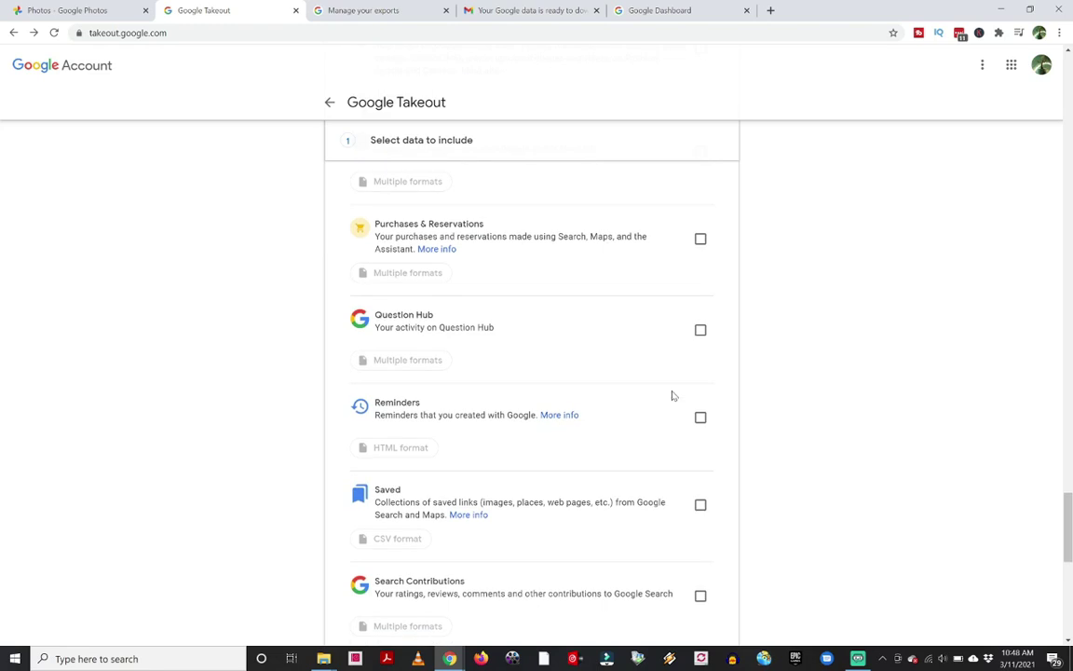
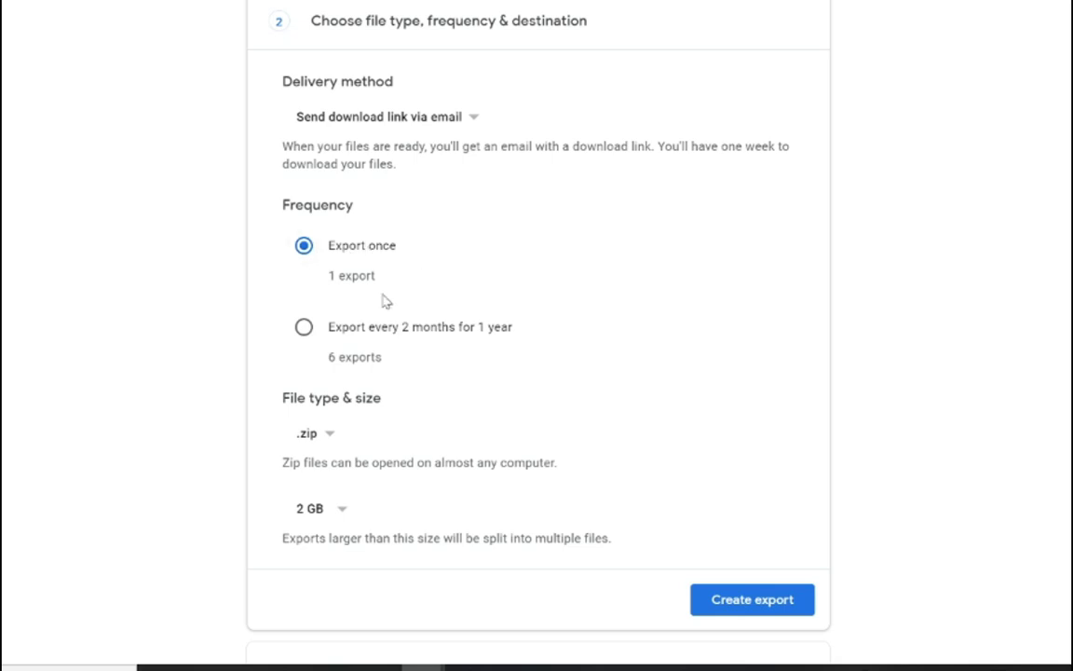
left_click(328, 439)
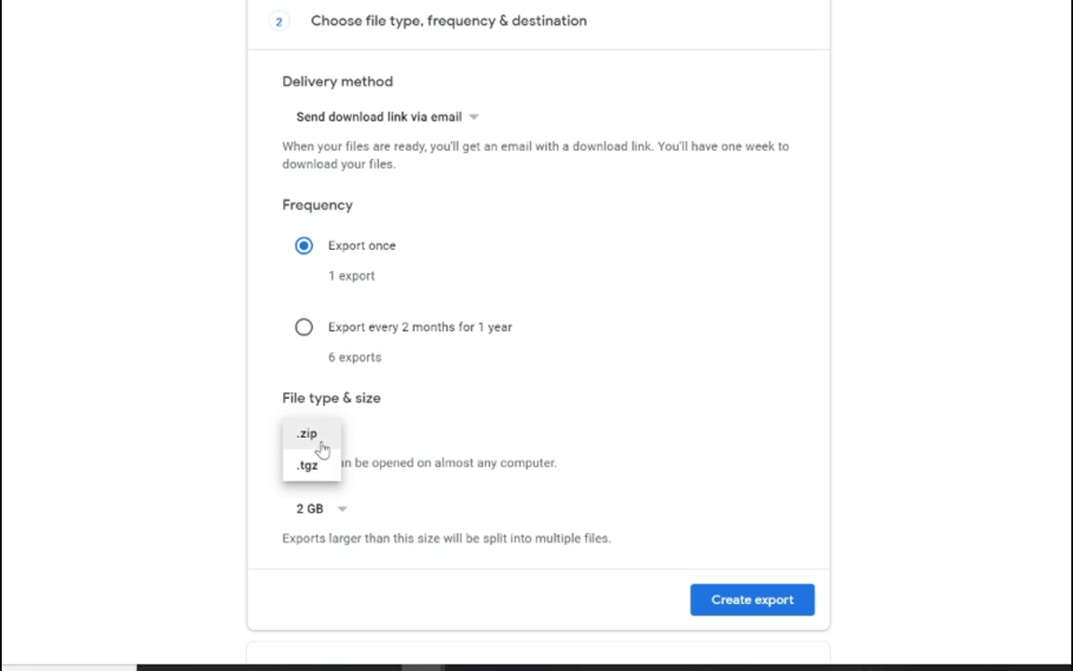
left_click(311, 435)
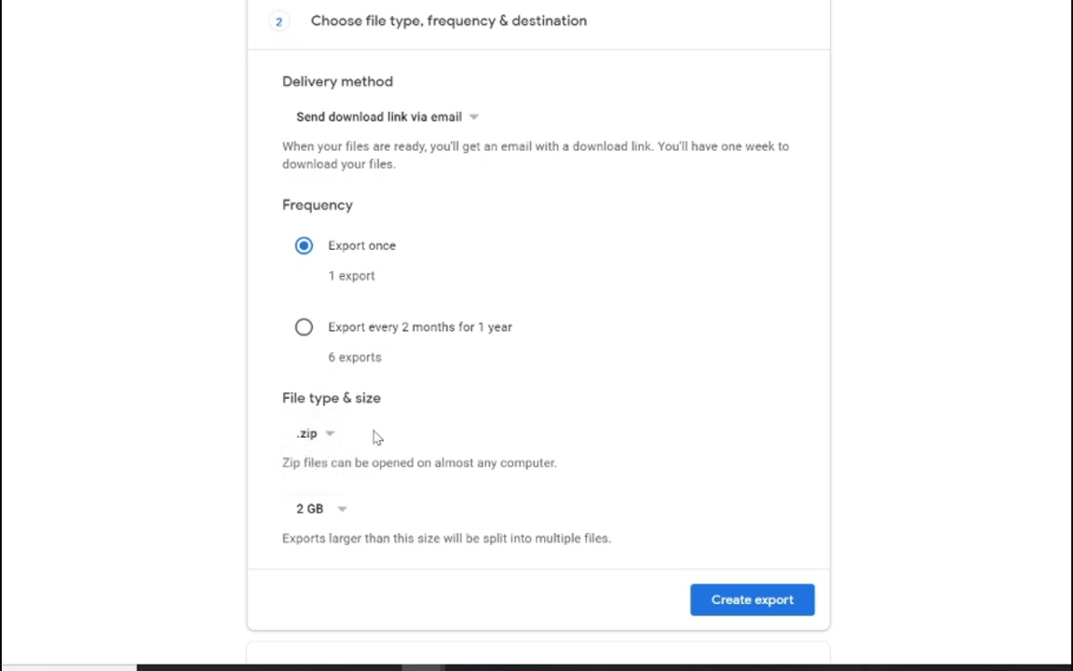
left_click(313, 513)
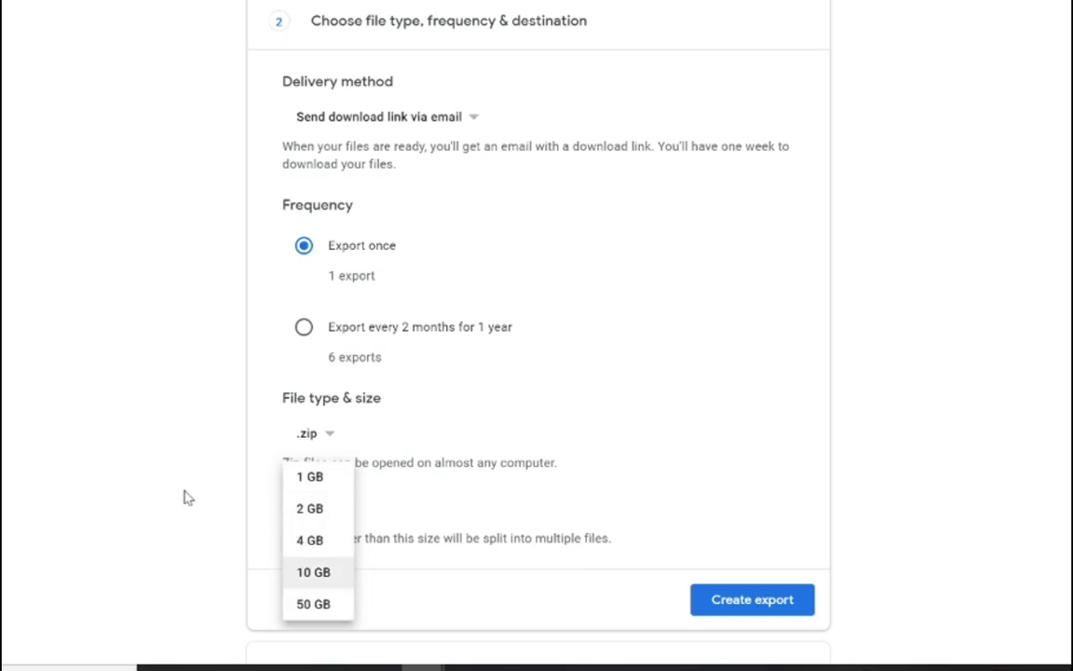
left_click(319, 520)
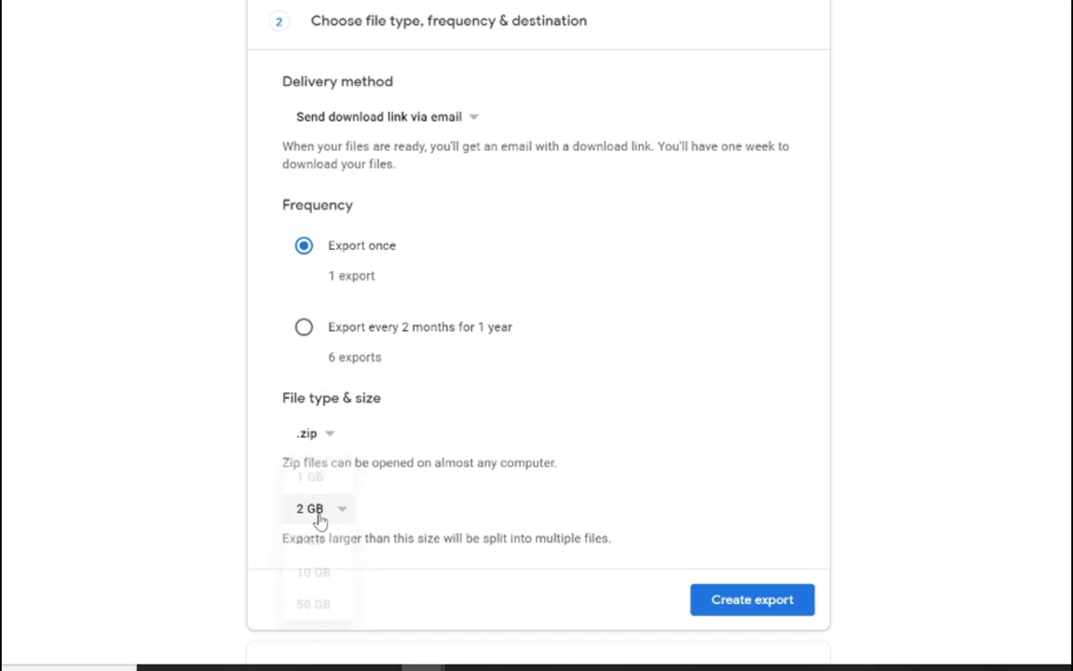
left_click(750, 599)
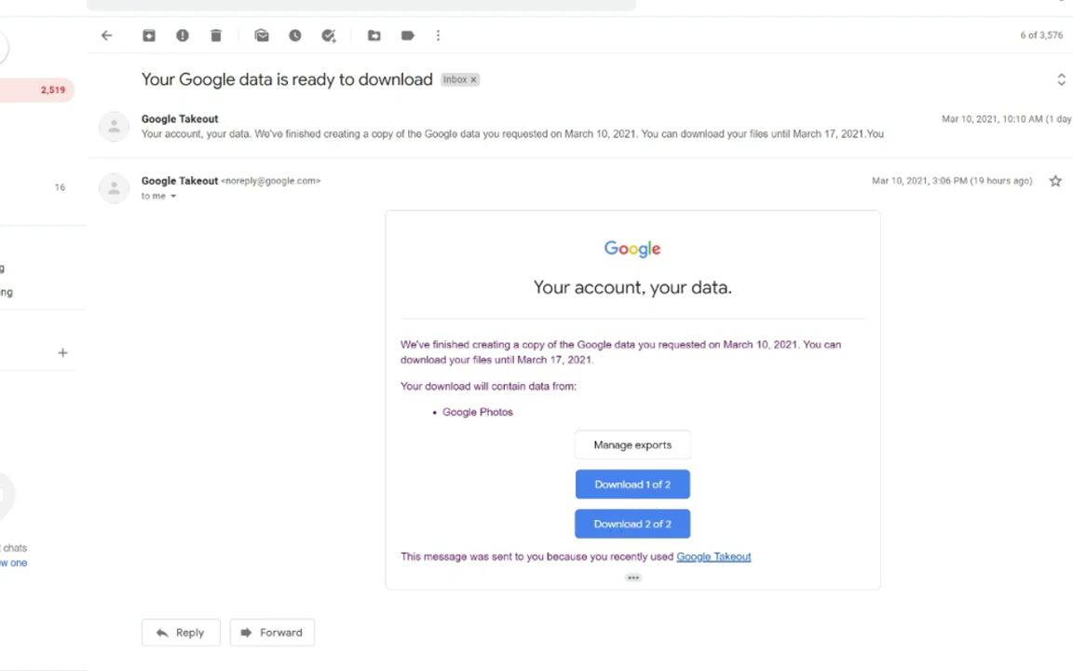
Step: In File Explorer, open the takeout-20210310T160110Z-001 archive and examine the files in the 2021 March folder inside its Google Photos folder
mouse_move(284, 670)
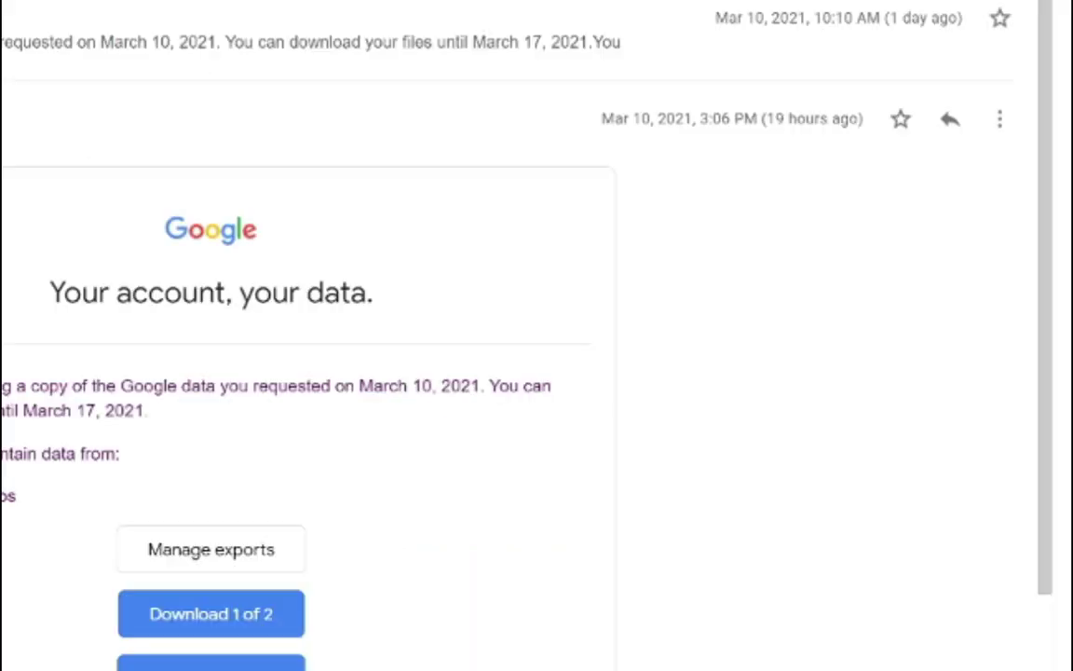
left_click(284, 633)
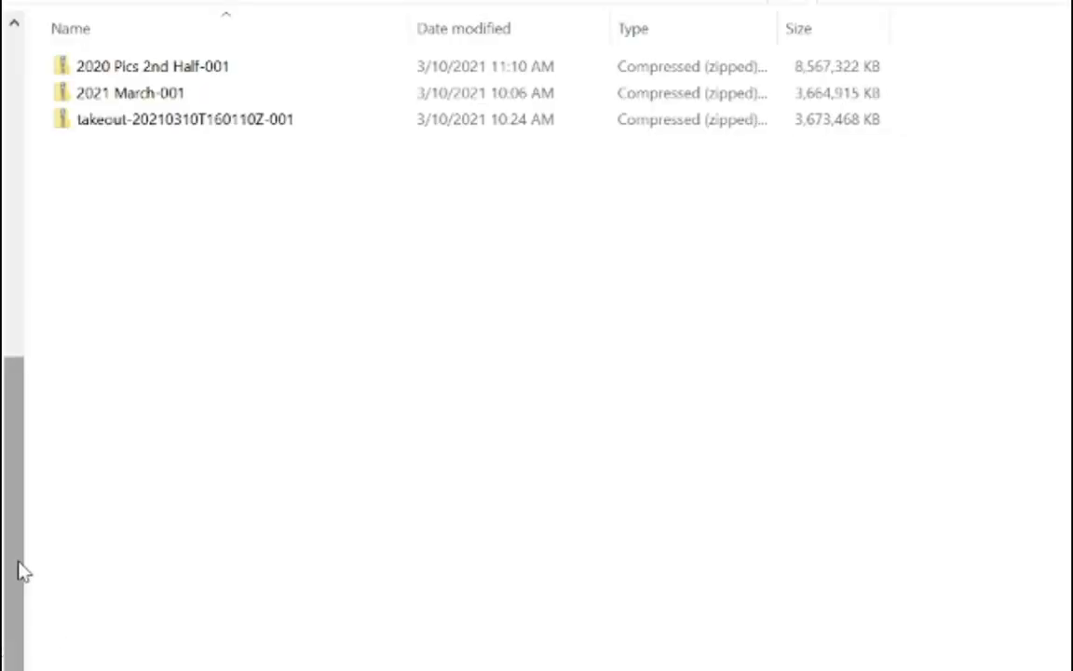
double_click(133, 128)
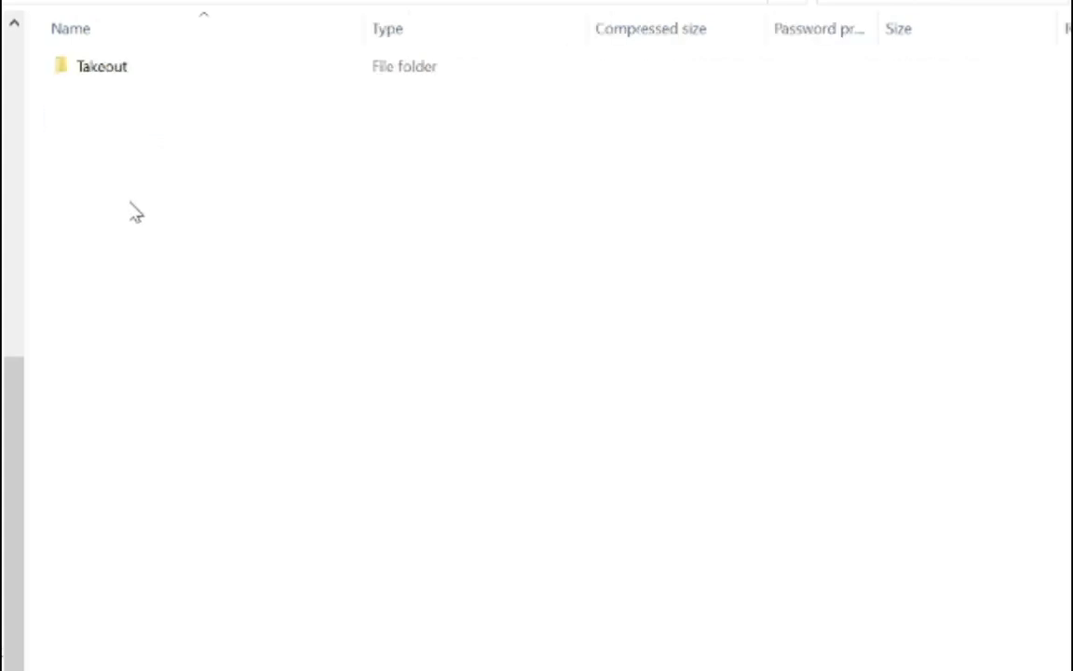
double_click(109, 75)
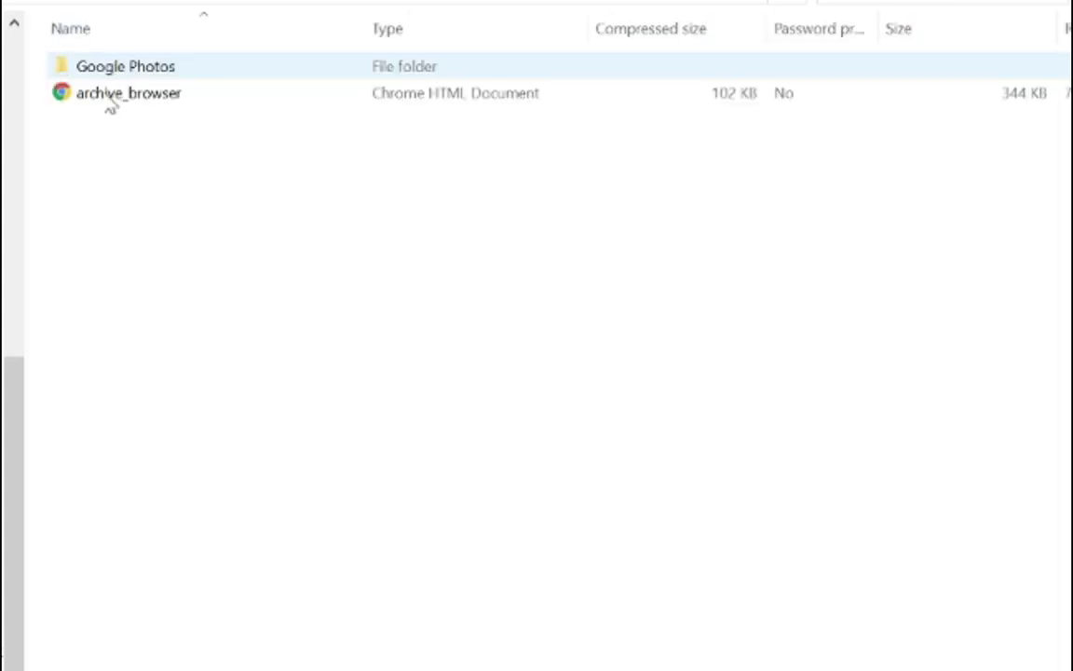
left_click(135, 74)
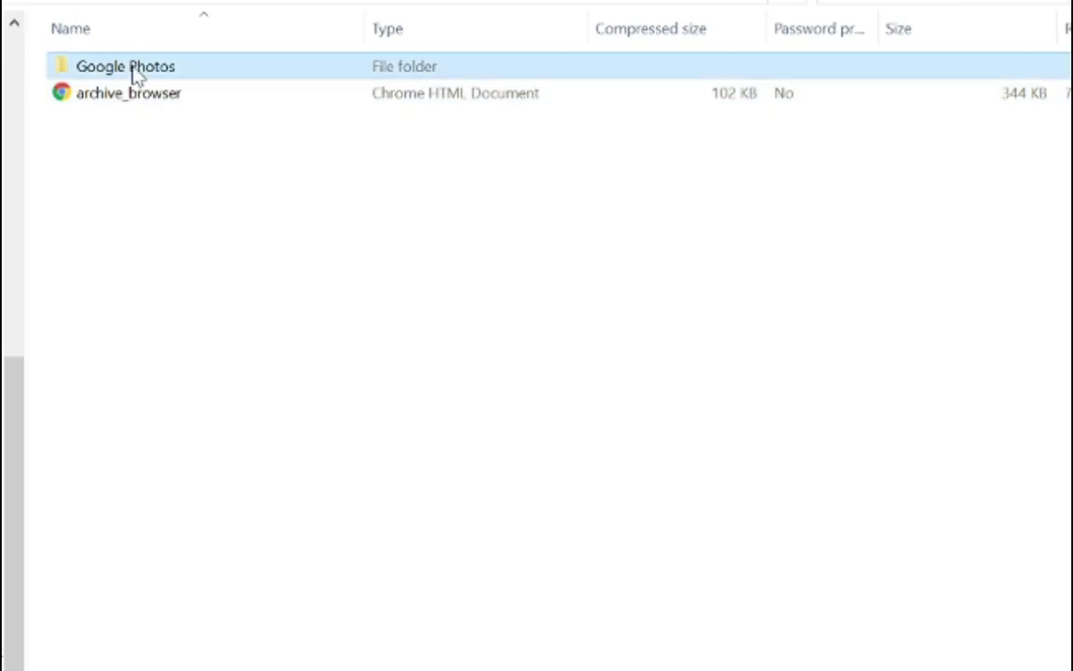
double_click(135, 75)
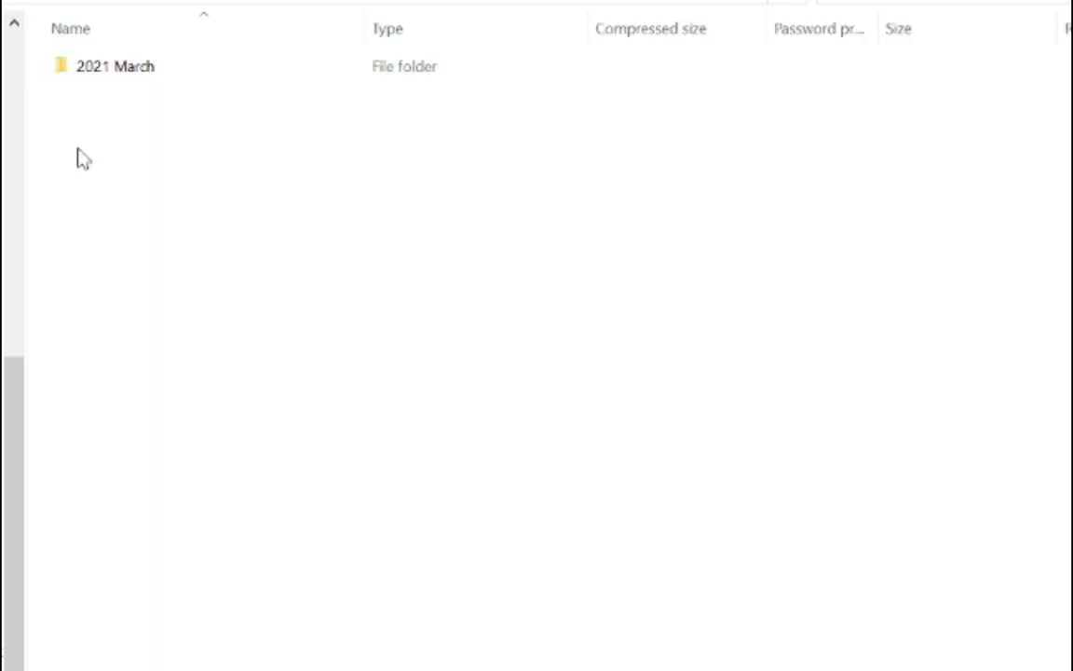
double_click(117, 75)
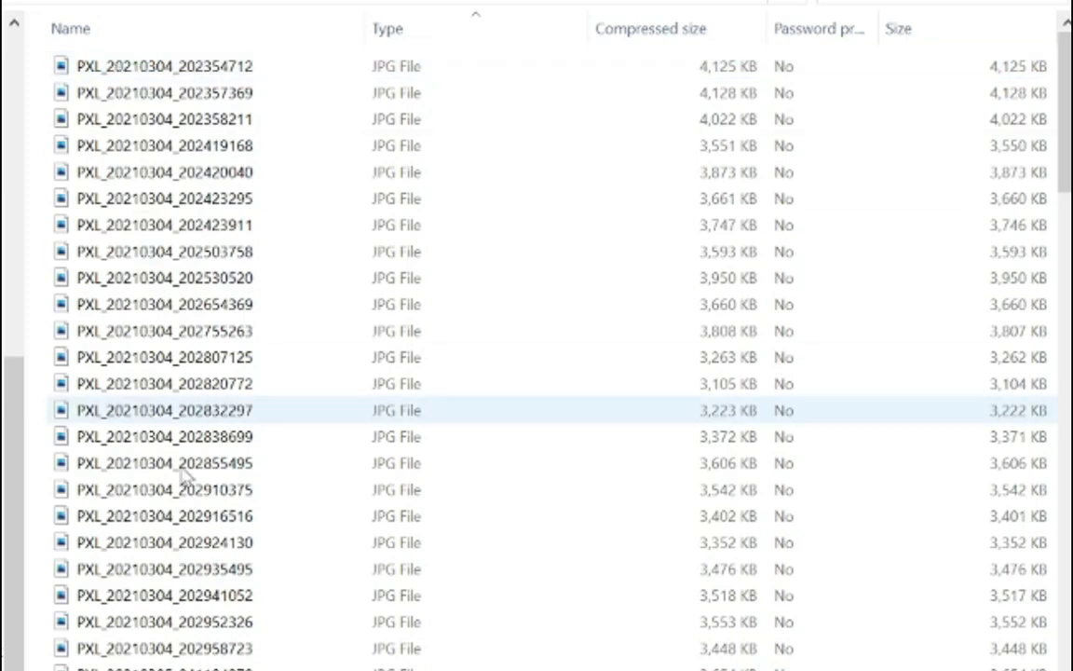
scroll(263, 264, "down", 6)
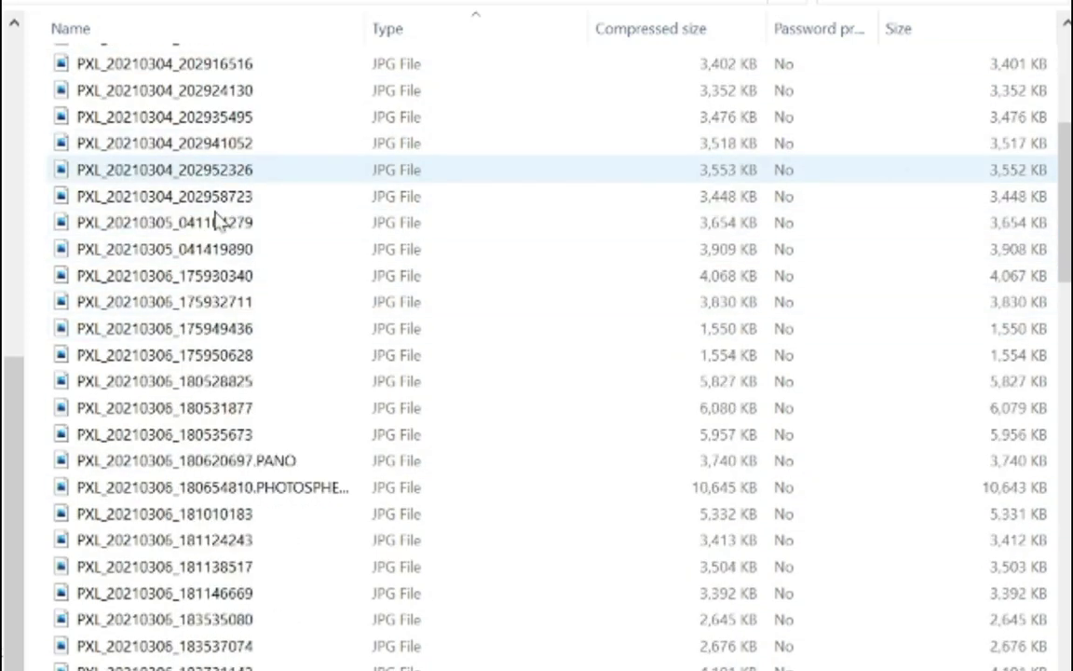
scroll(216, 216, "down", 20)
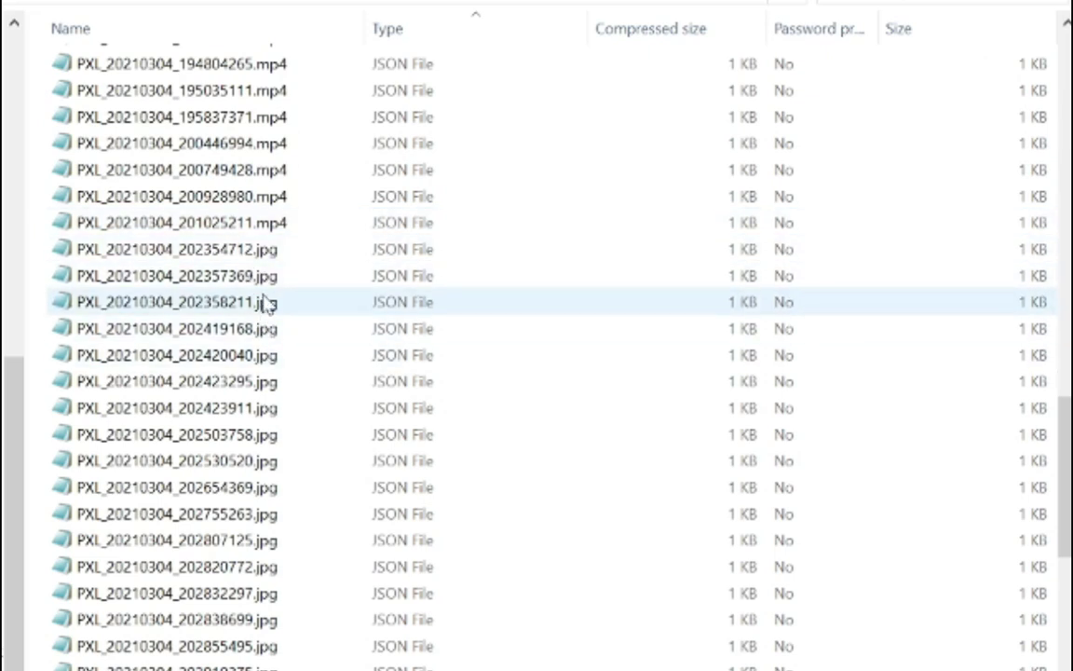
Step: Open the JSON file PXL_20210304_202952326.jpg in Notepad, read through its photo metadata, and close the file
scroll(263, 345, "down", 3)
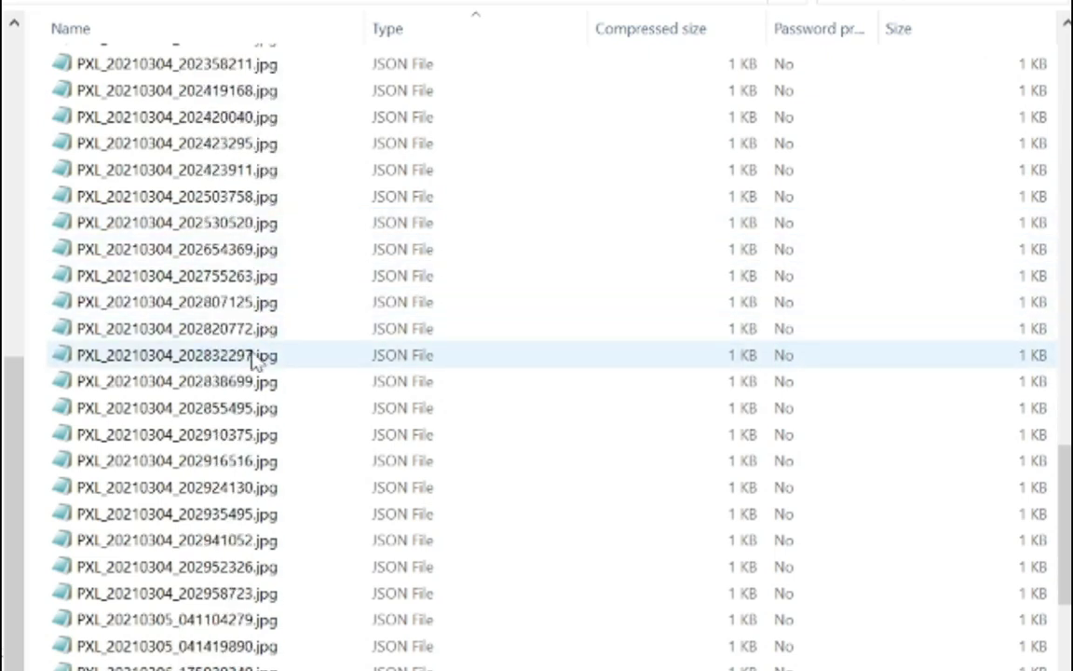
scroll(257, 367, "down", 3)
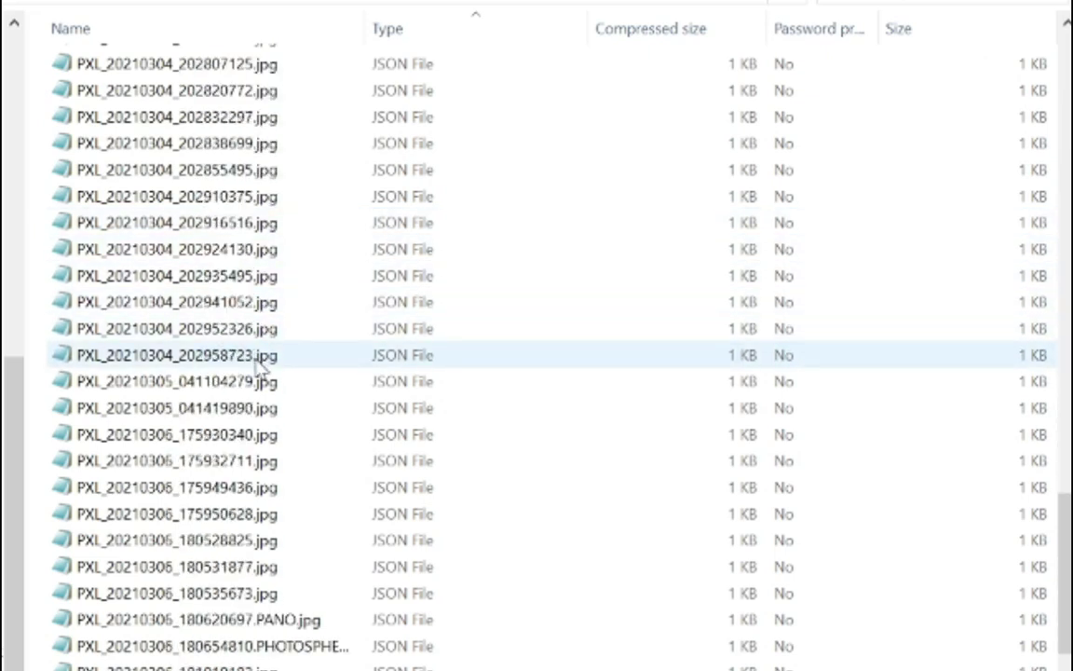
double_click(216, 332)
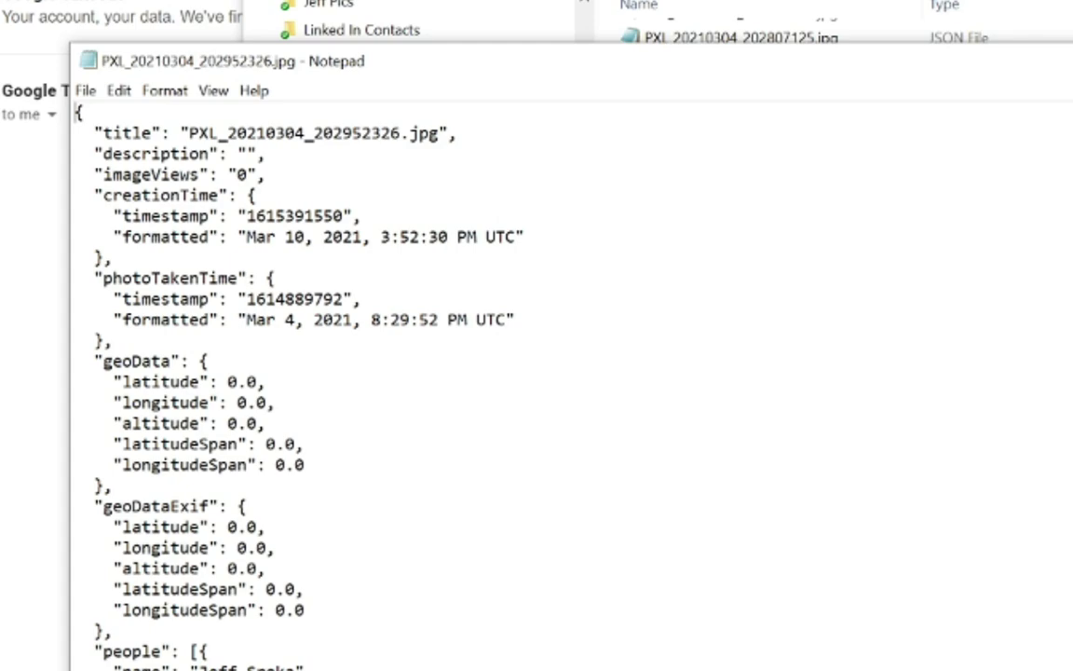
scroll(373, 373, "down", 4)
scroll(372, 372, "up", 4)
key("alt+F4")
Step: Look through the remaining exported files and sort the folder contents by type in descending order
scroll(475, 405, "down", 5)
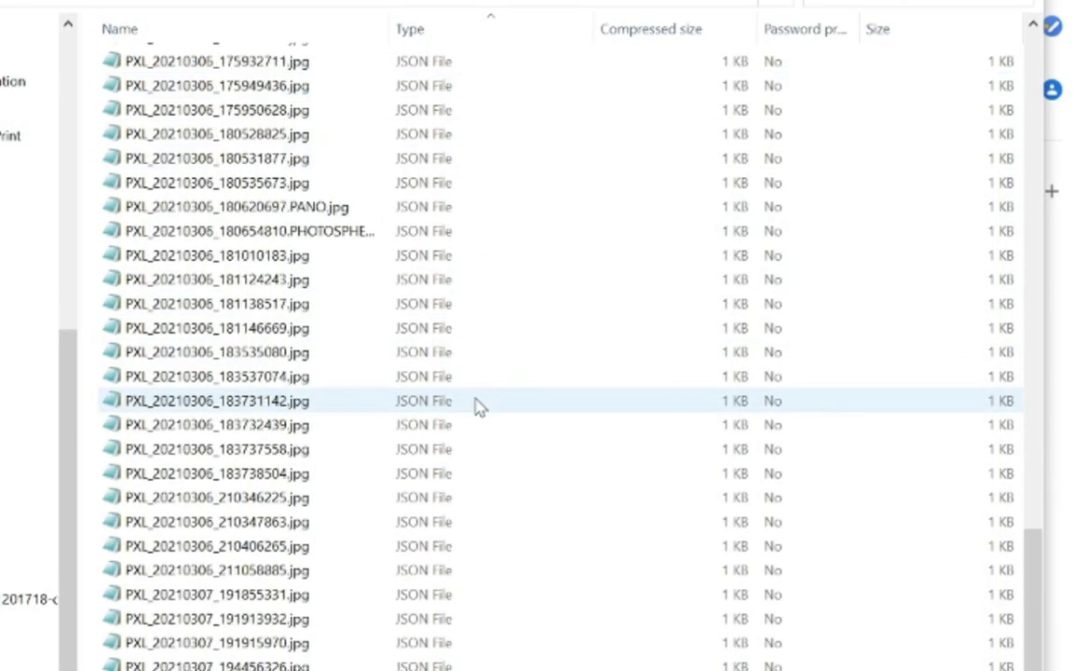
scroll(477, 406, "down", 2)
scroll(455, 432, "up", 4)
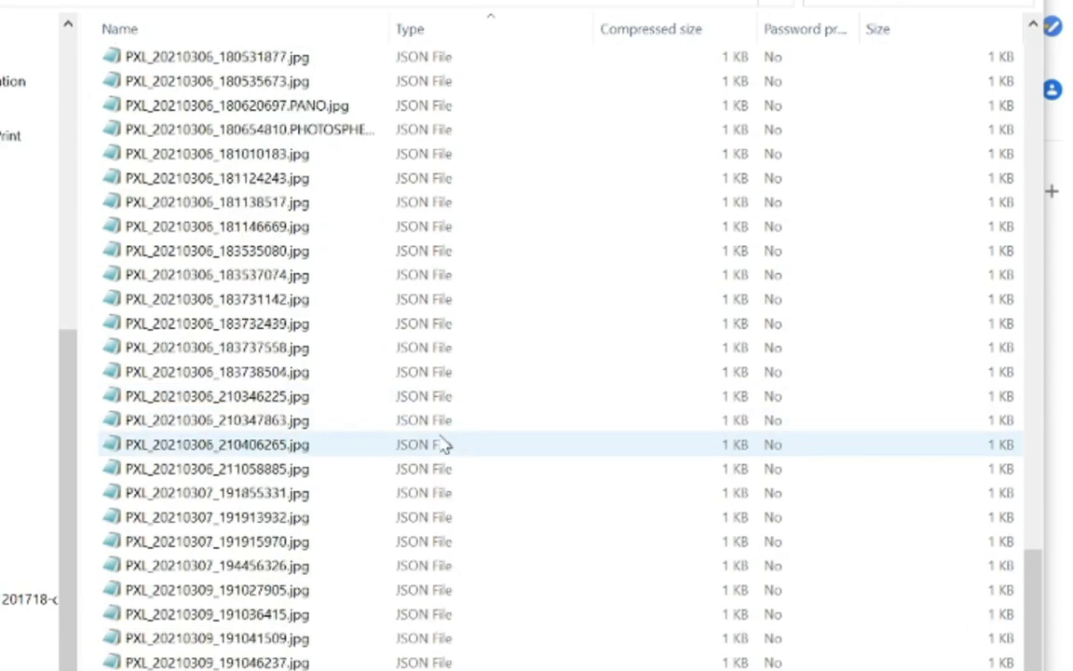
scroll(445, 446, "down", 3)
scroll(445, 448, "down", 1)
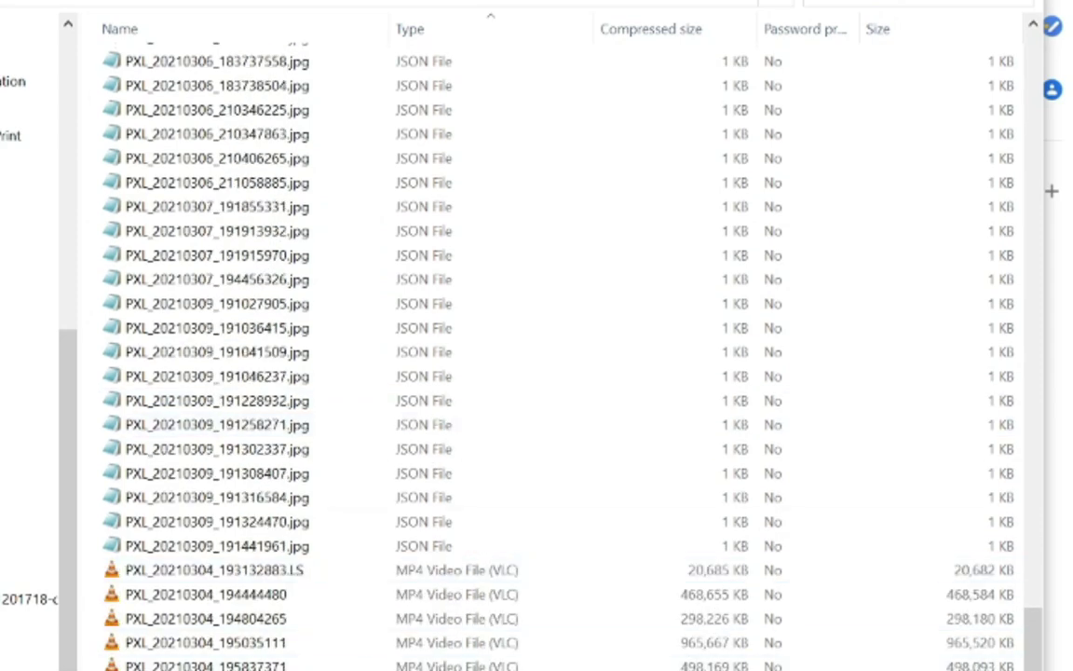
scroll(359, 642, "up", 2)
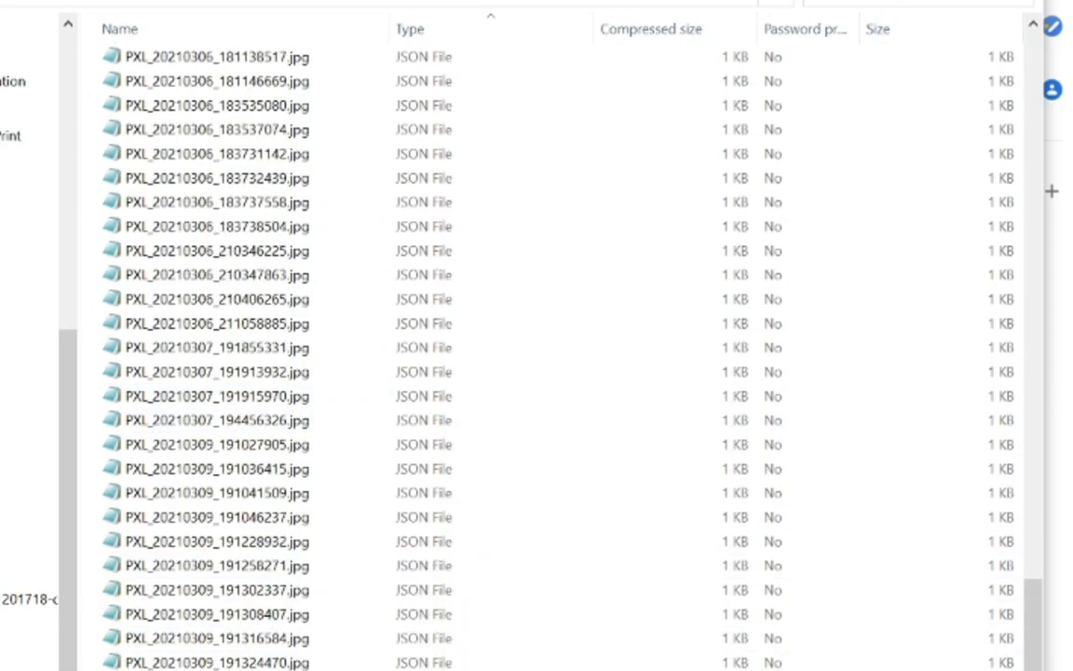
left_click(411, 35)
scroll(466, 354, "up", 4)
scroll(450, 249, "up", 4)
scroll(454, 271, "down", 4)
scroll(419, 239, "up", 1)
Step: Select all JSON files from PXL_20210309_191441961.jpg through metadata, check the actions available for them, and dismiss the options
left_click(170, 82)
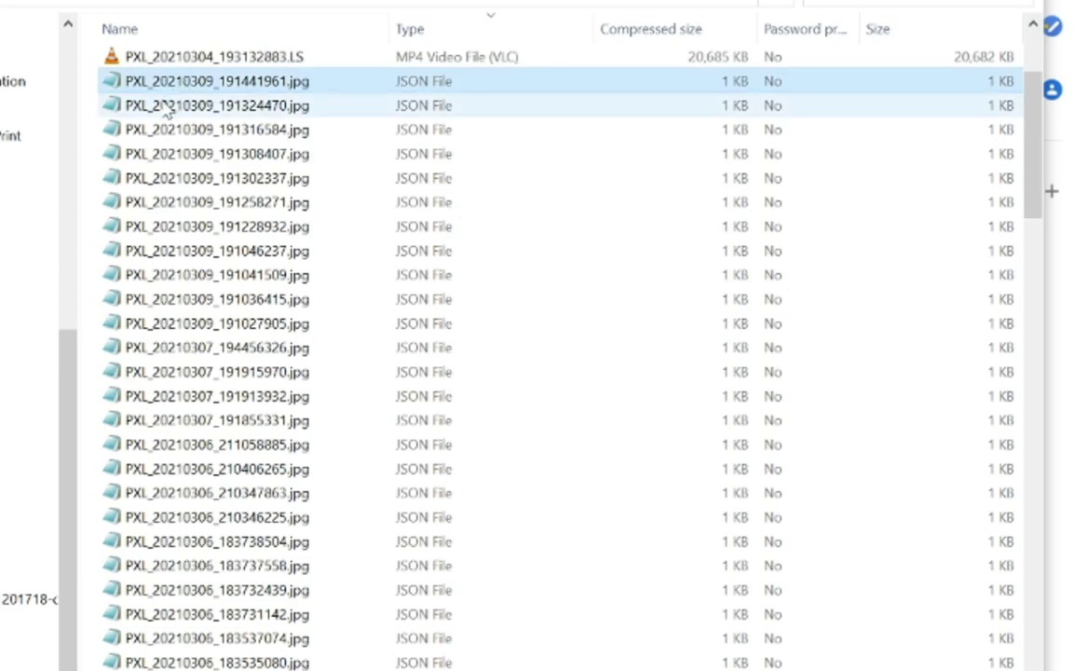
scroll(251, 470, "down", 10)
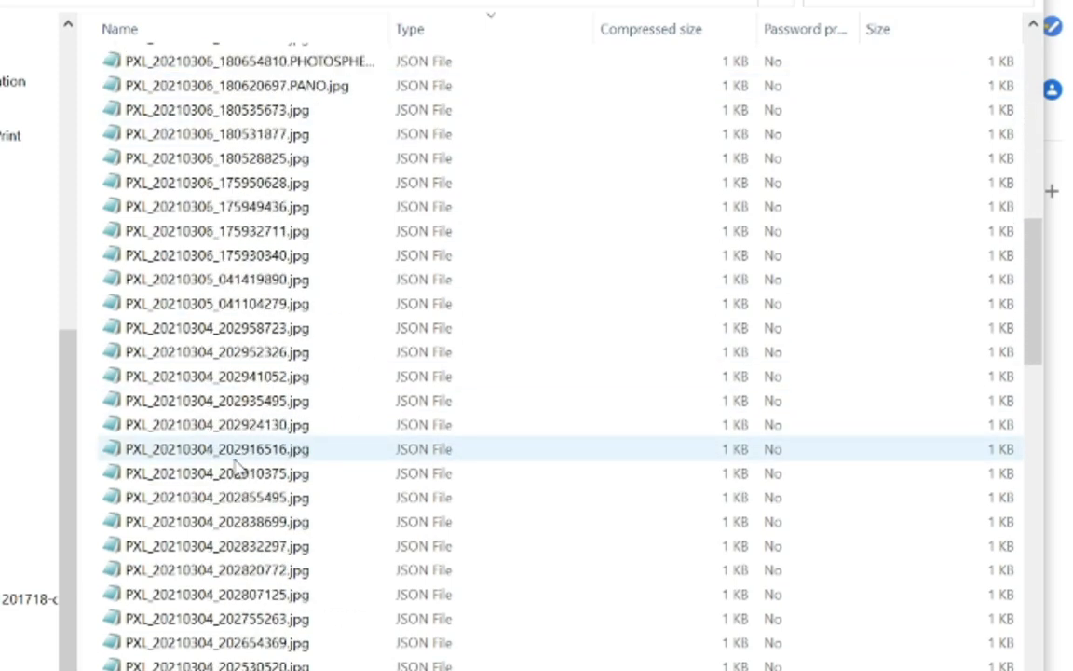
scroll(236, 470, "down", 9)
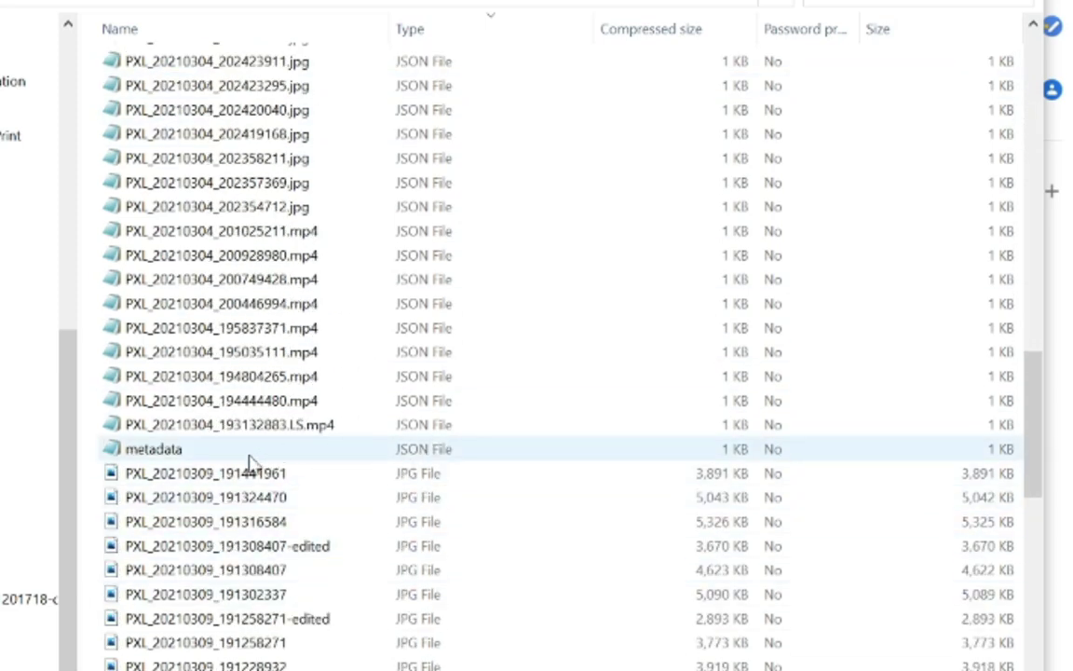
left_click(250, 455, "shift")
right_click(260, 450)
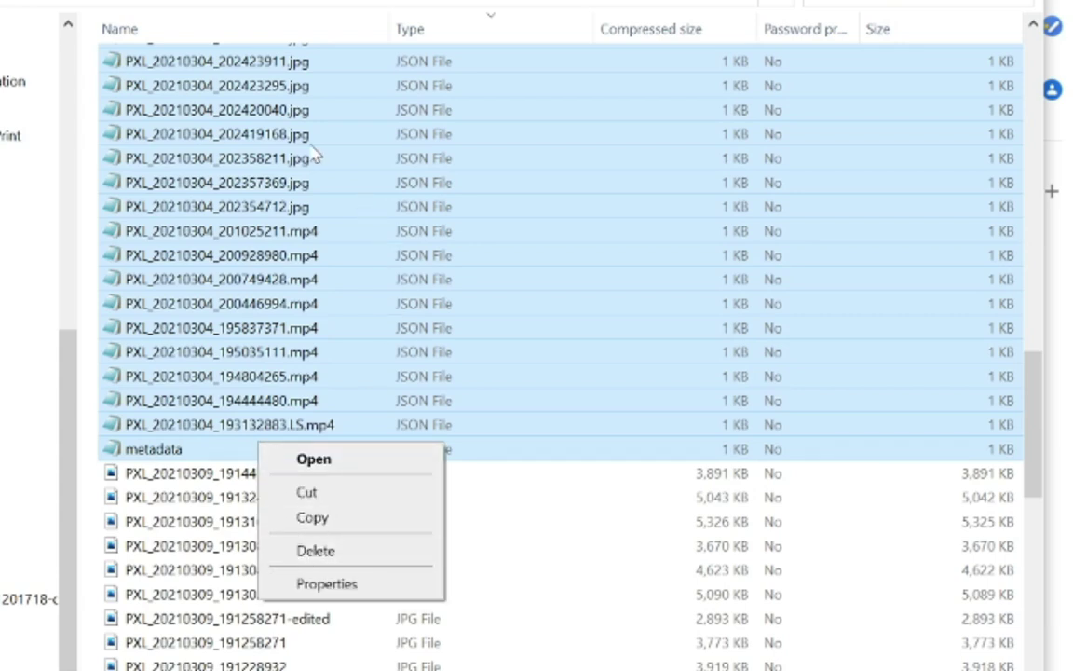
left_click(282, 134)
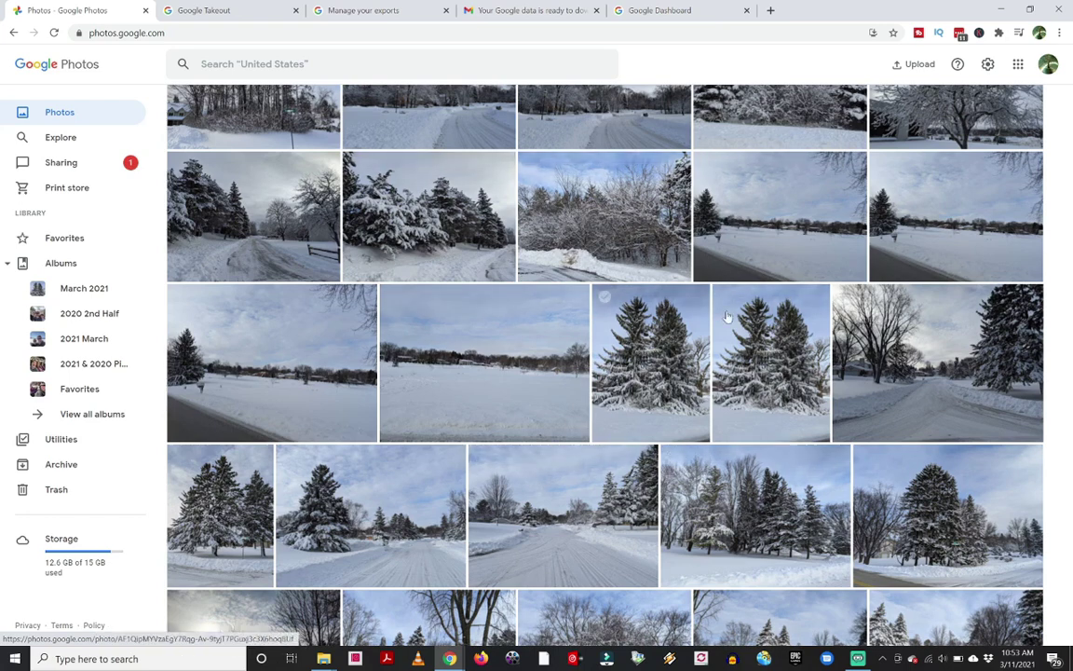
Step: Switch to the Google Dashboard page in Chrome and view the Google services listed for the account
left_click(690, 19)
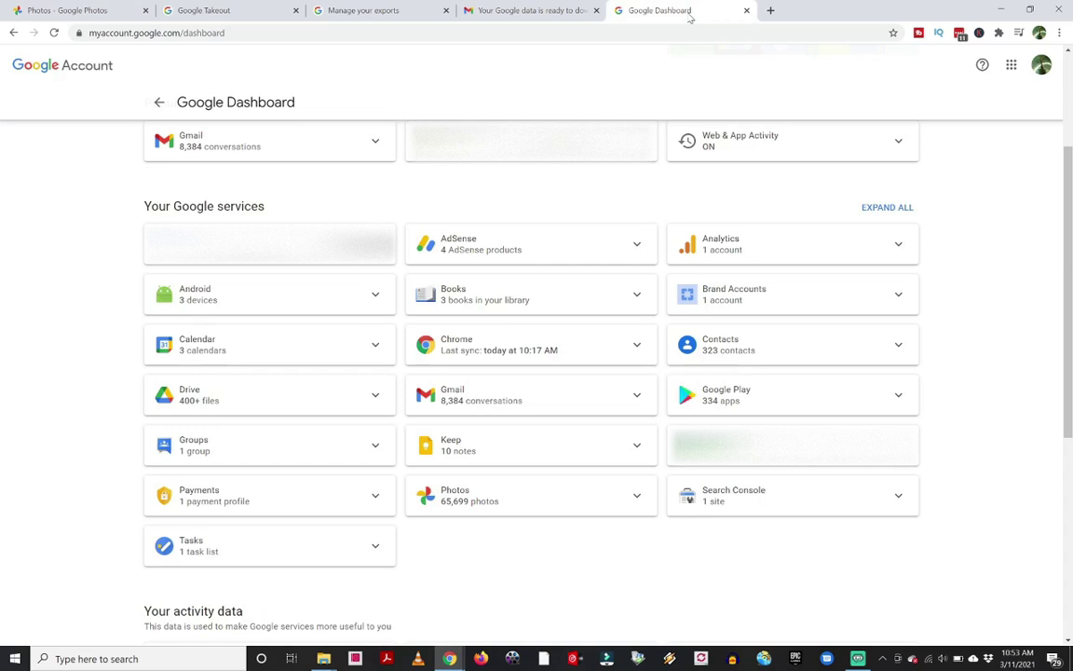